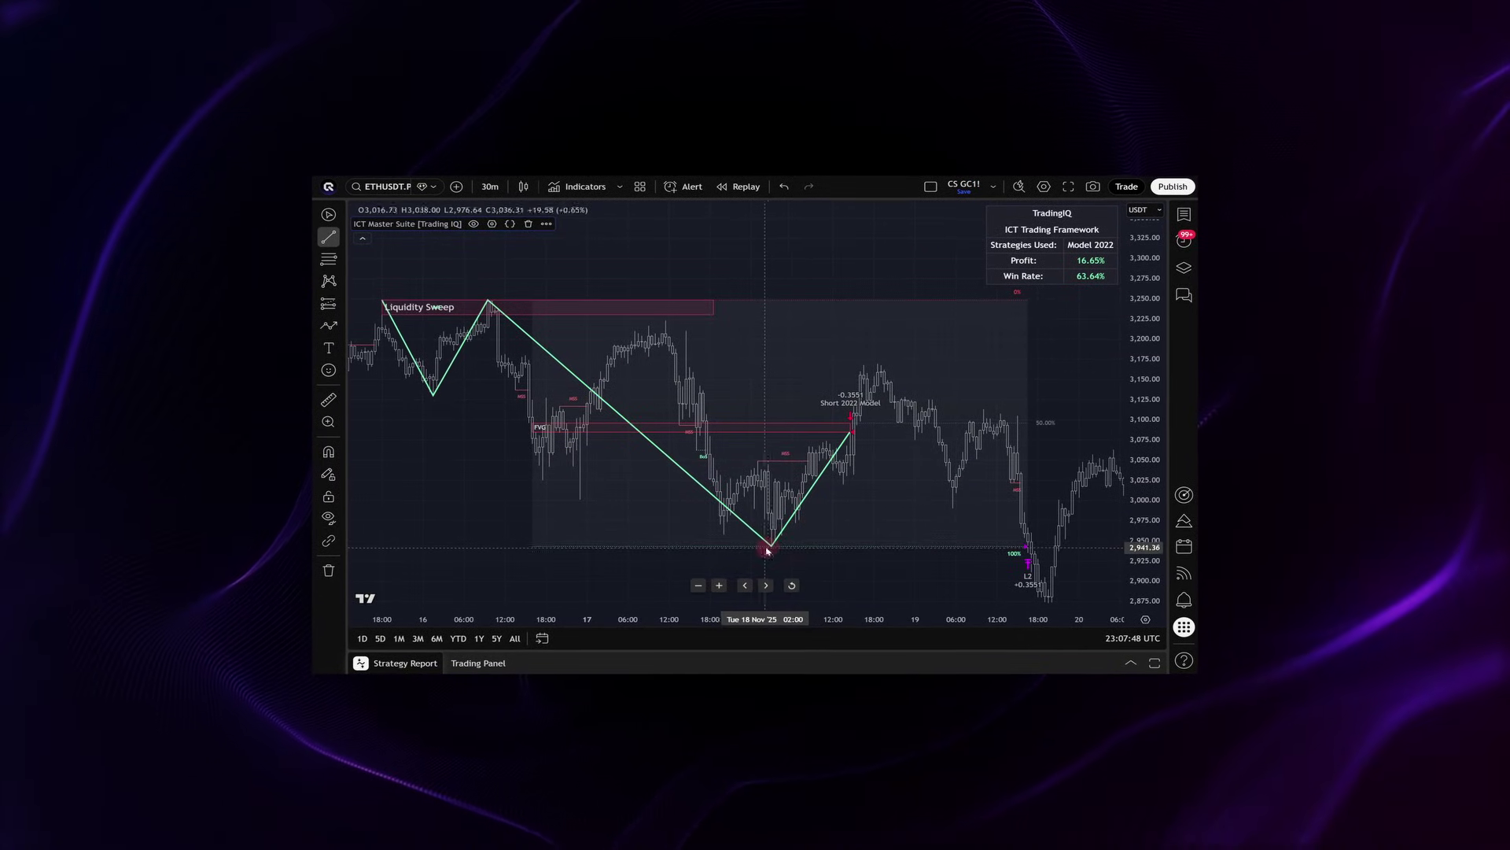
# Inspect the Model 2022 trade markers across the late-December to early-January swing on ETHUSDT
pyautogui.click(644, 371)
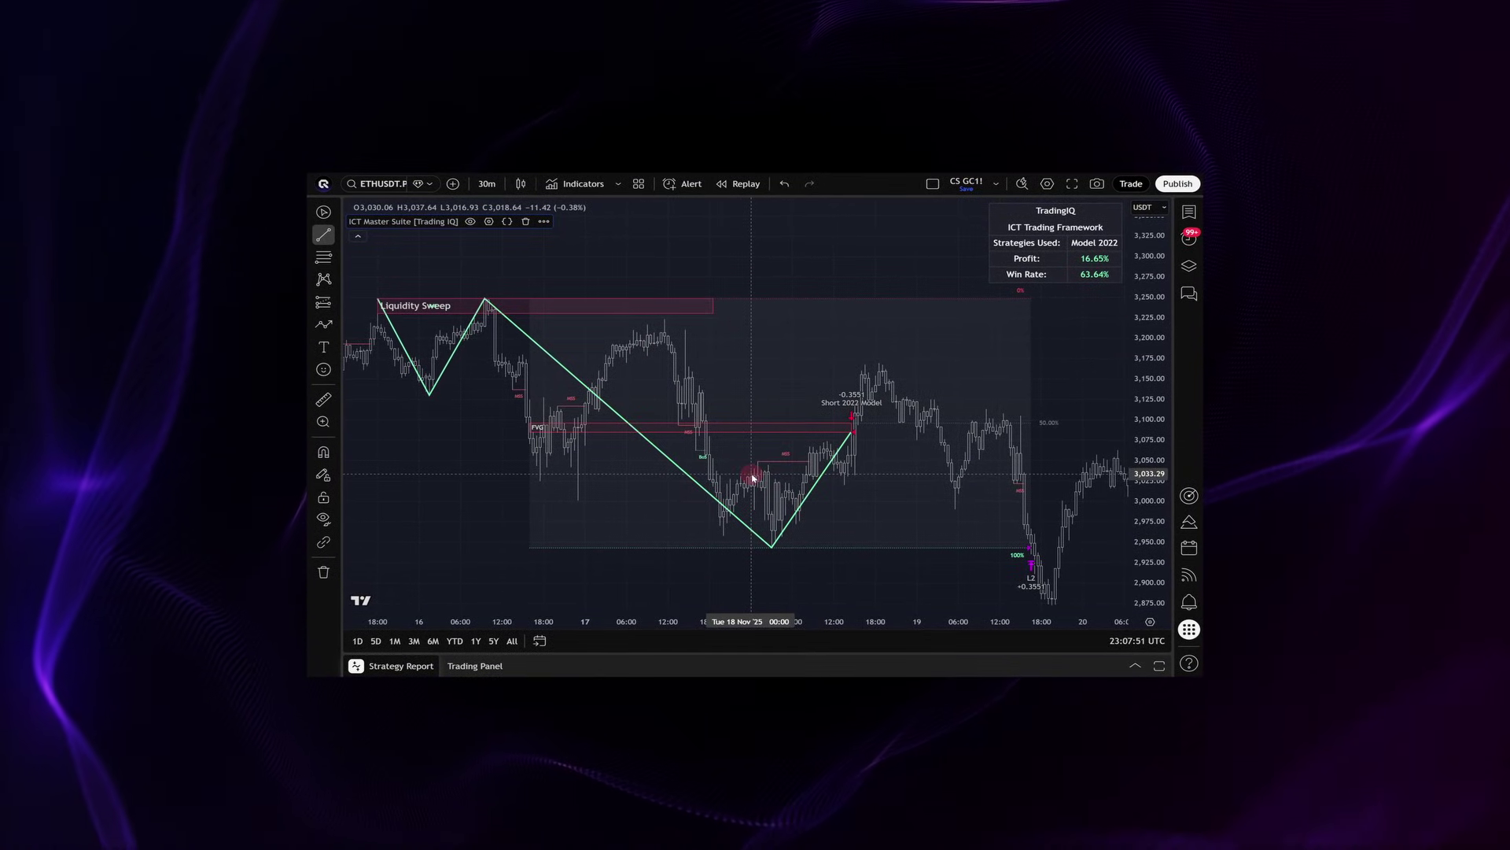
pyautogui.click(759, 433)
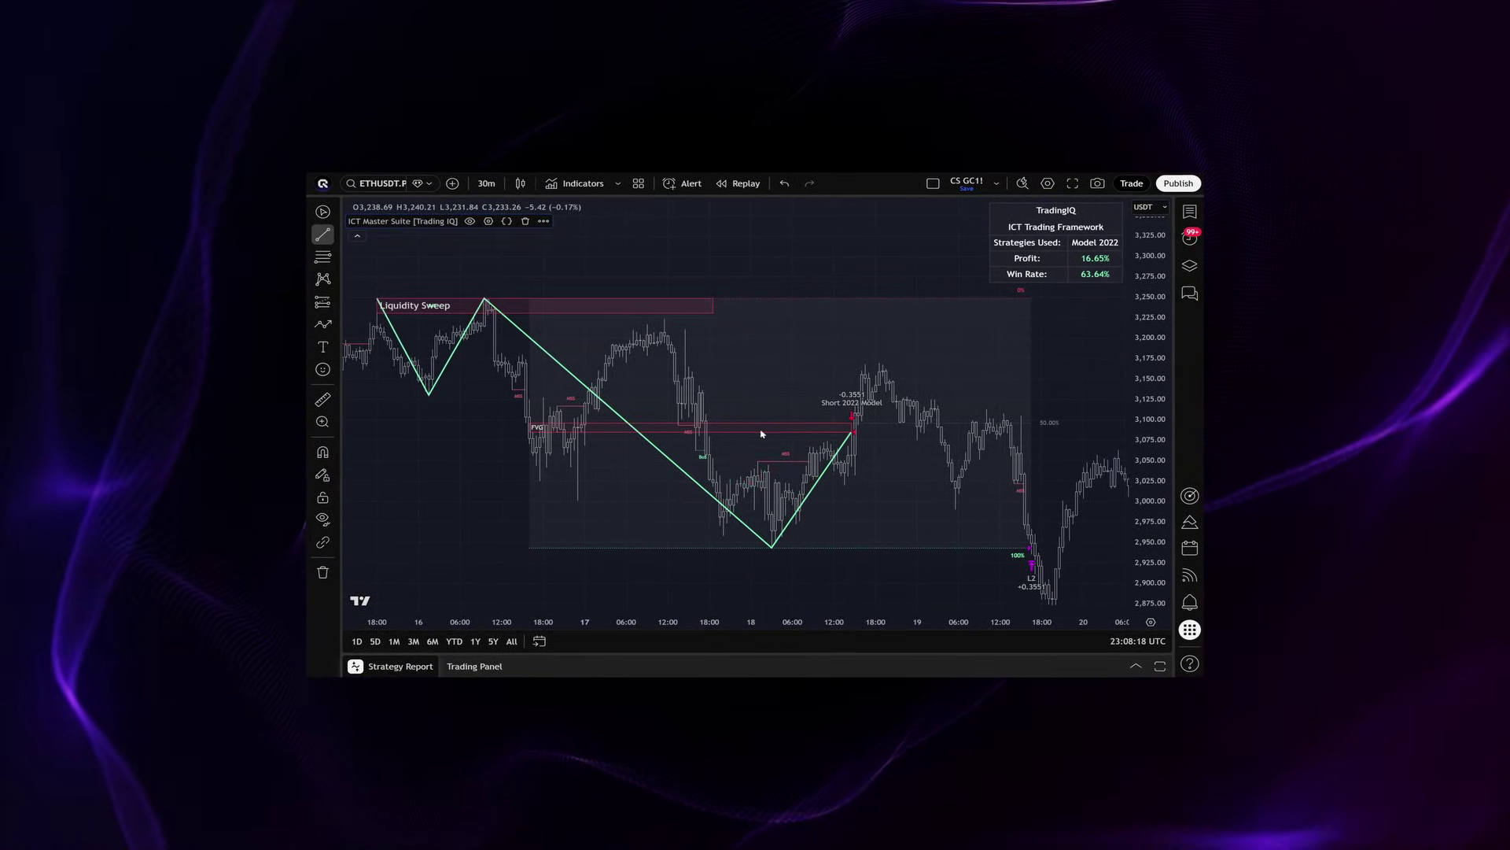
pyautogui.click(761, 548)
pyautogui.click(1024, 292)
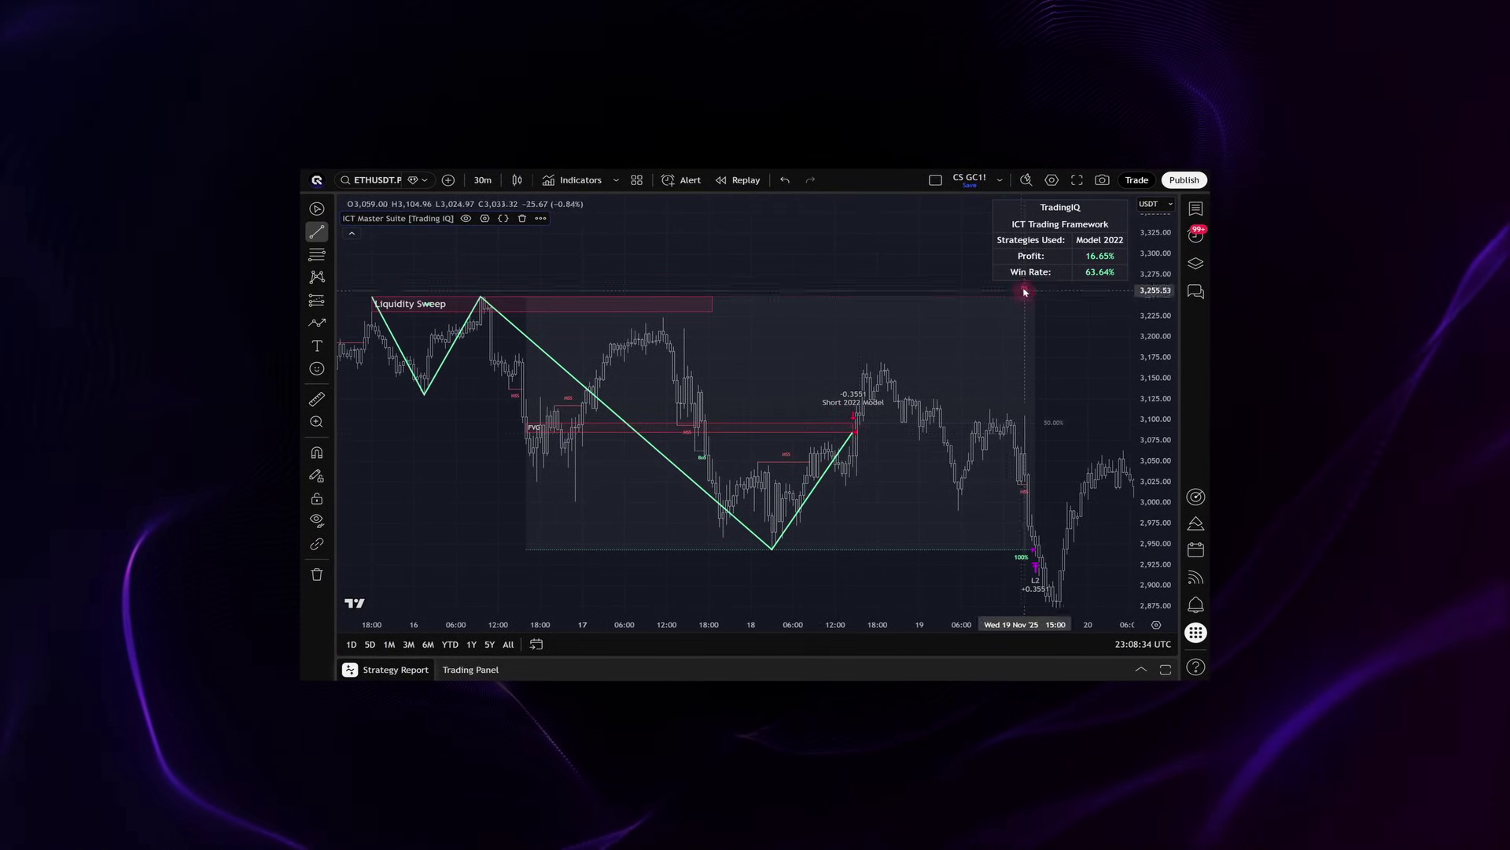
pyautogui.click(1018, 302)
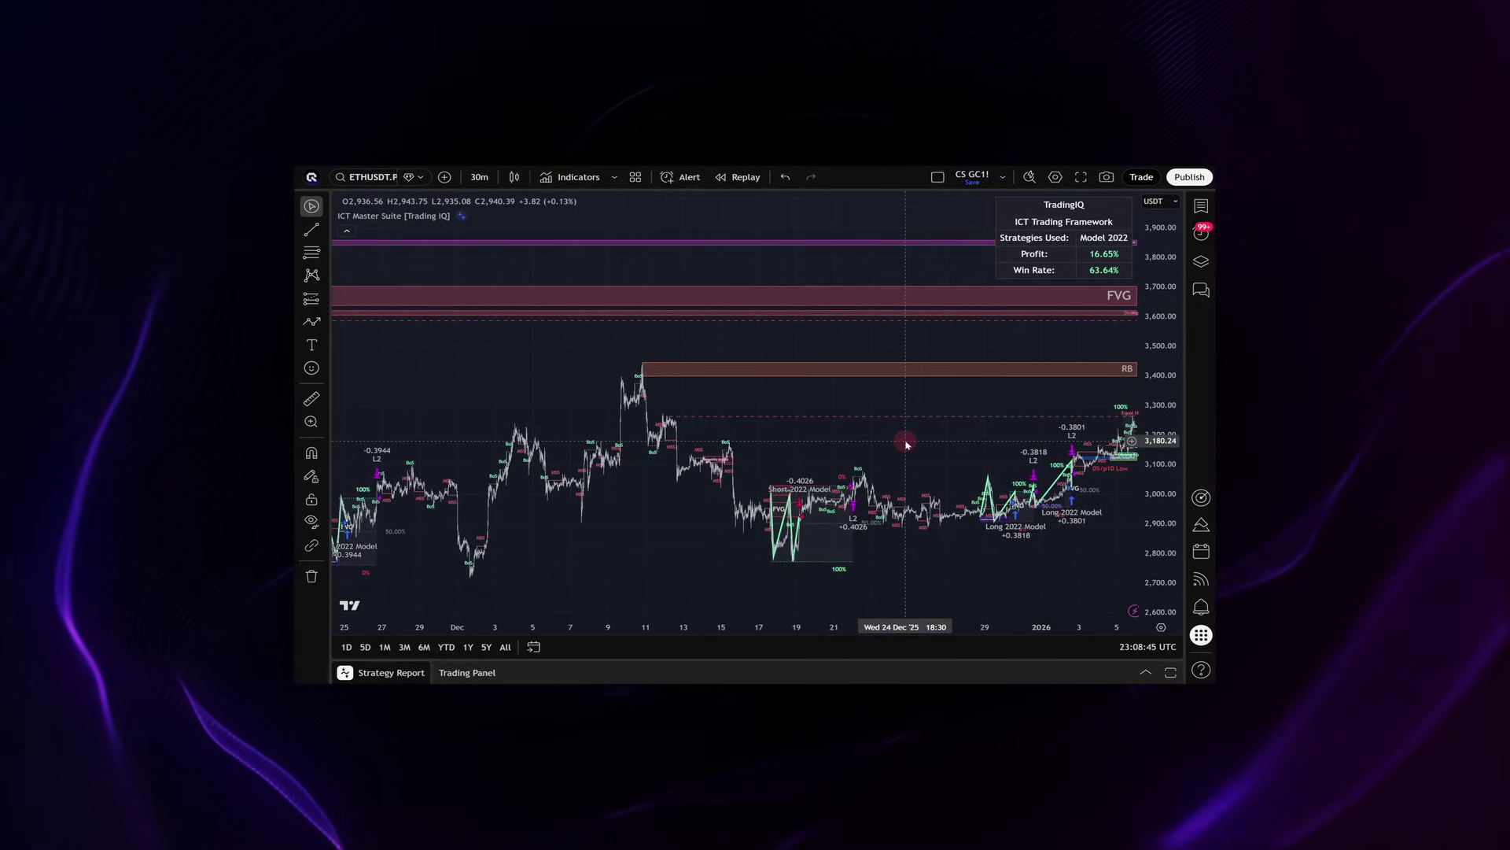
# Pan the chart to the most recent trades and bring up the chart's context menu
pyautogui.click(687, 429)
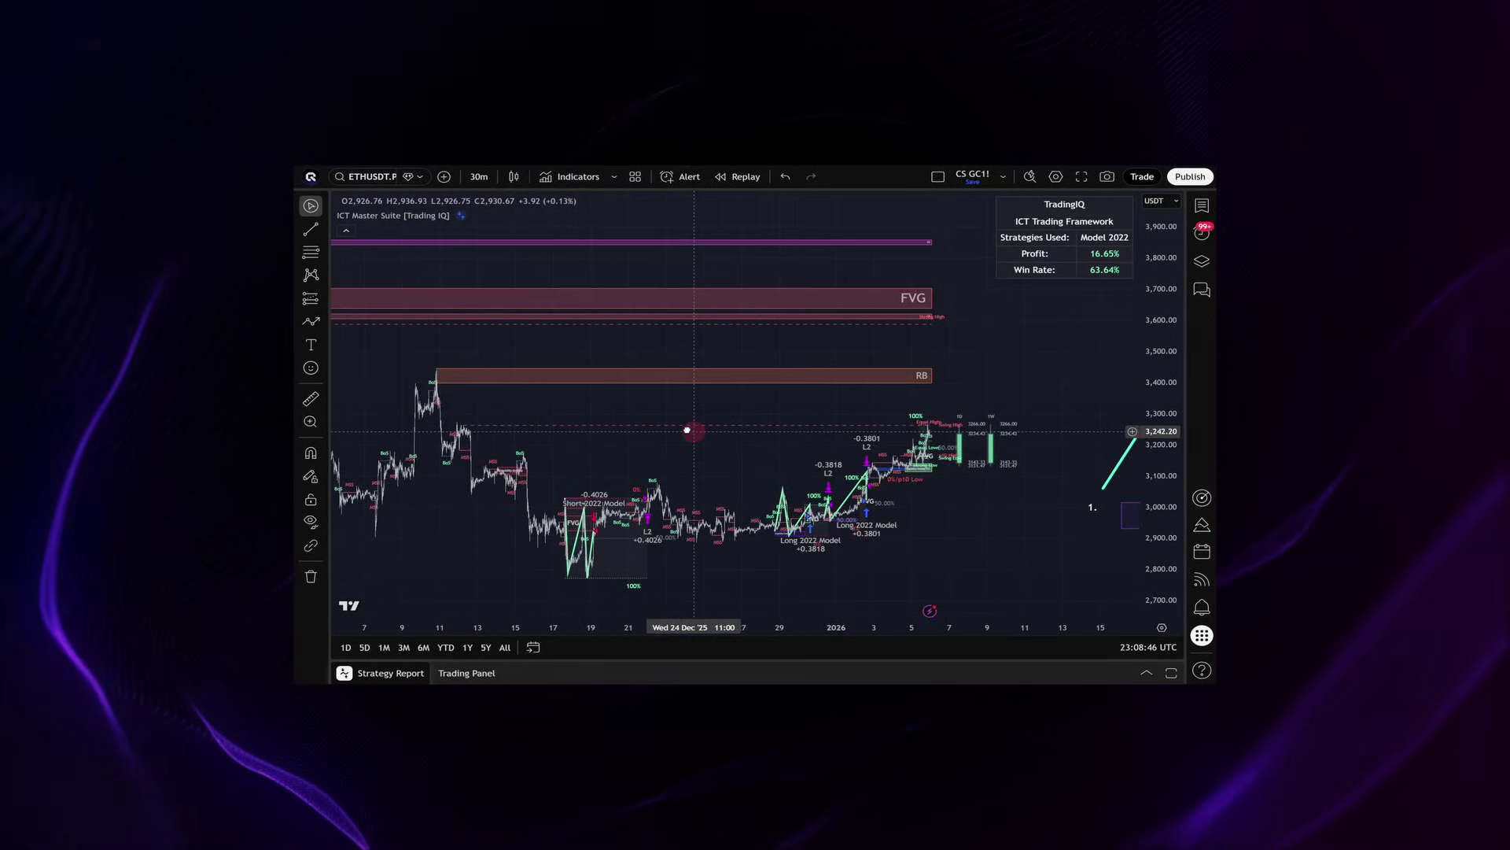
pyautogui.moveTo(1011, 512); pyautogui.dragTo(860, 530)
pyautogui.rightClick(860, 530)
# Dismiss the context menu and scroll through the Strategy Report's Metrics, Performance, Margin usage and Drawdowns
pyautogui.click(839, 508)
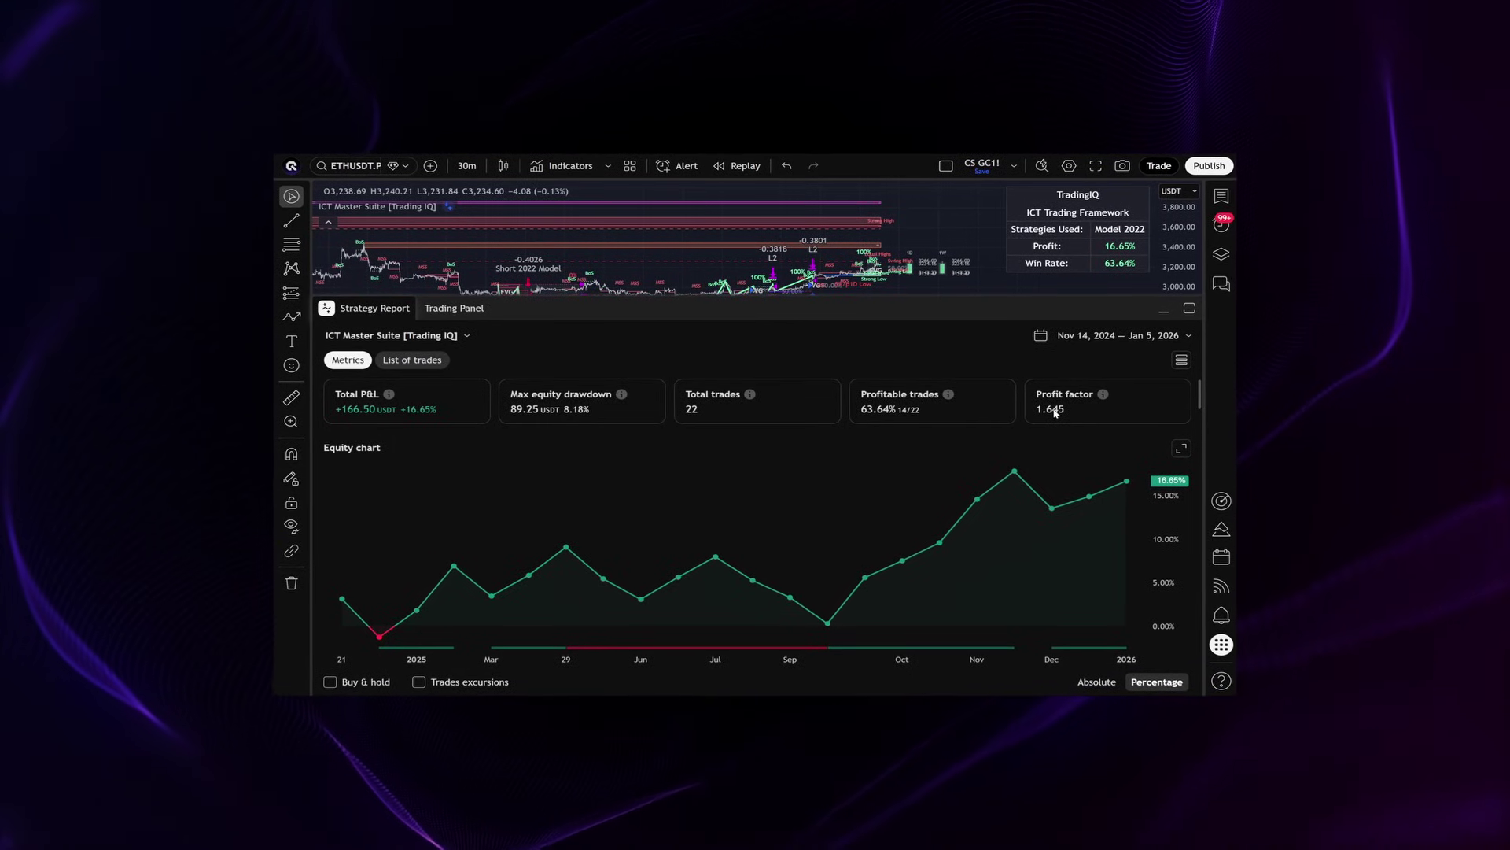
pyautogui.scroll(-4, 1015, 519)
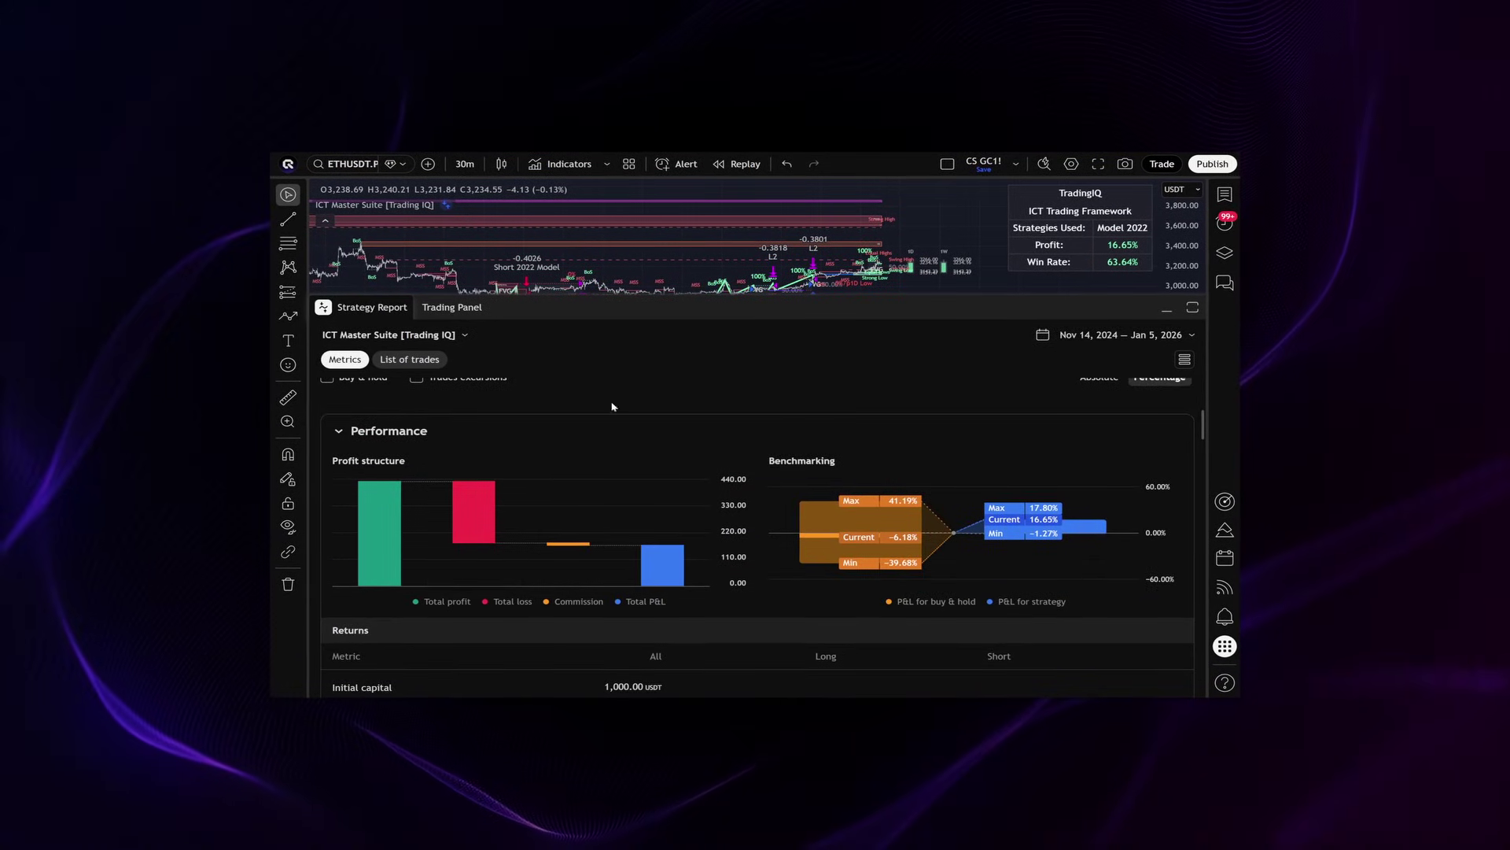
pyautogui.scroll(-10, 787, 472)
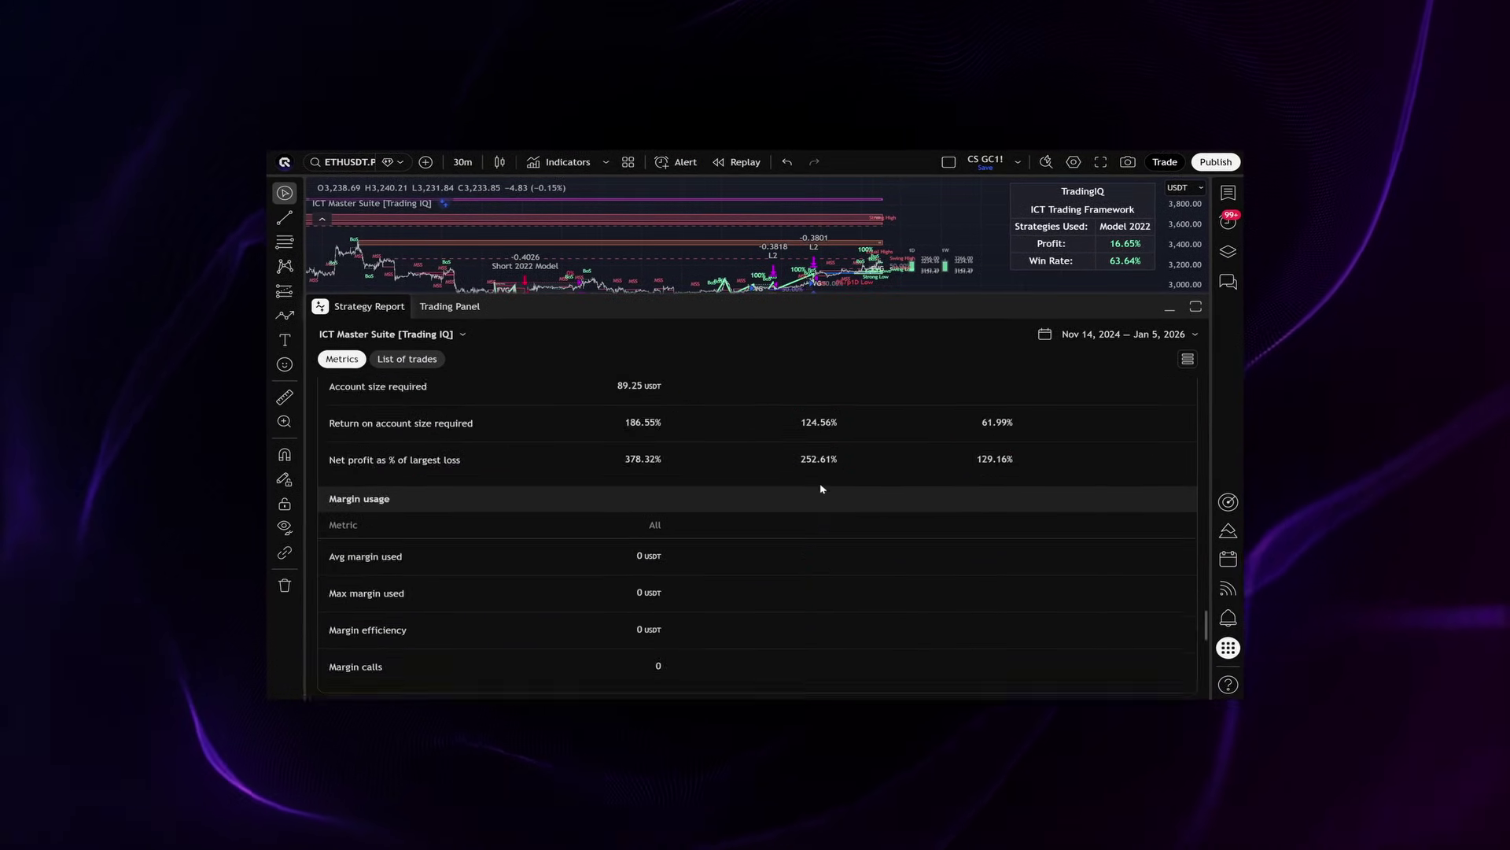
pyautogui.scroll(-6, 821, 488)
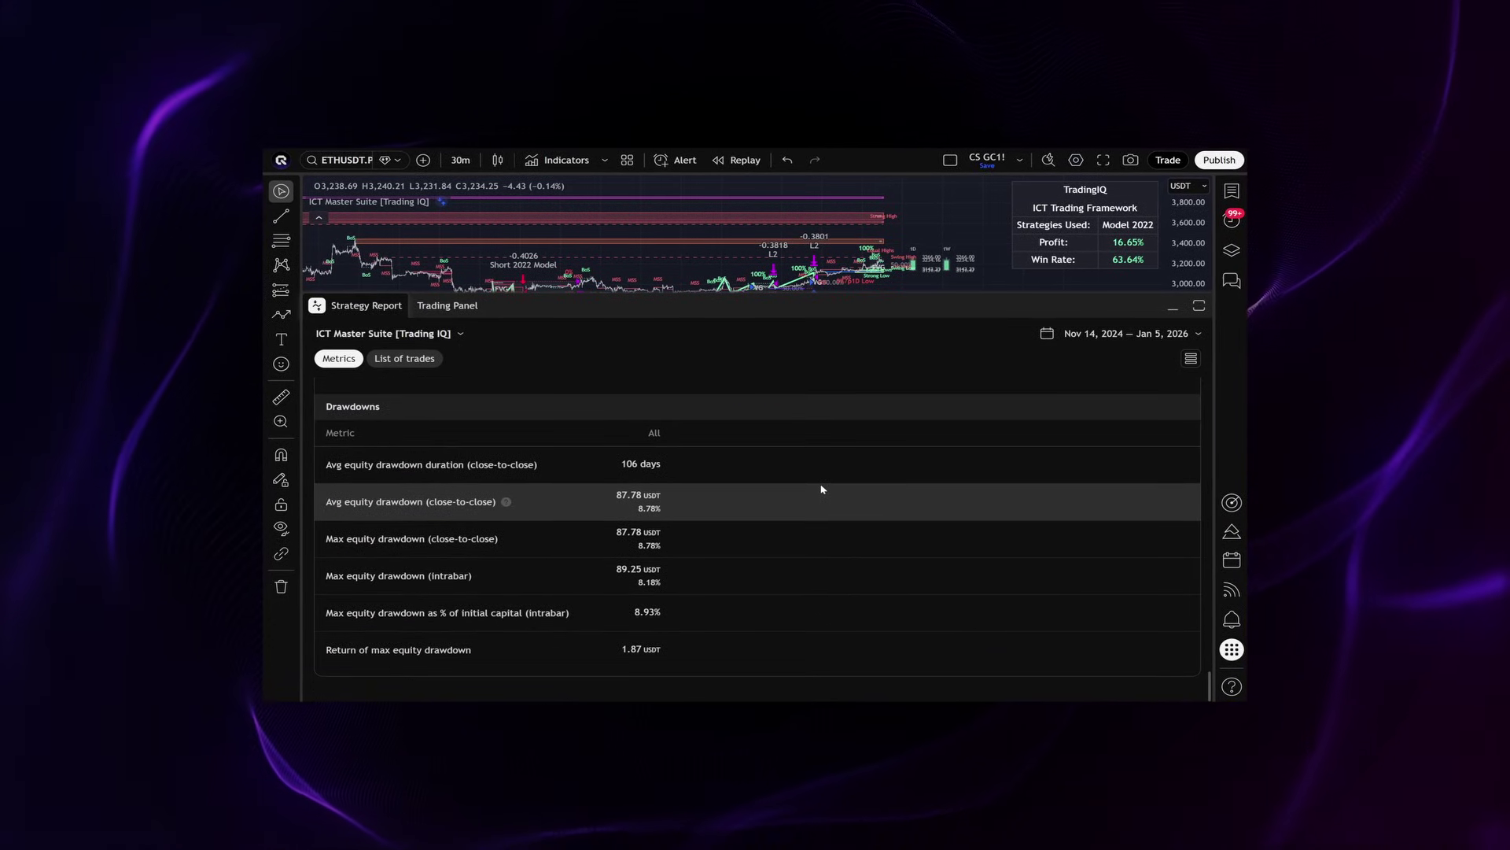
pyautogui.scroll(20, 818, 488)
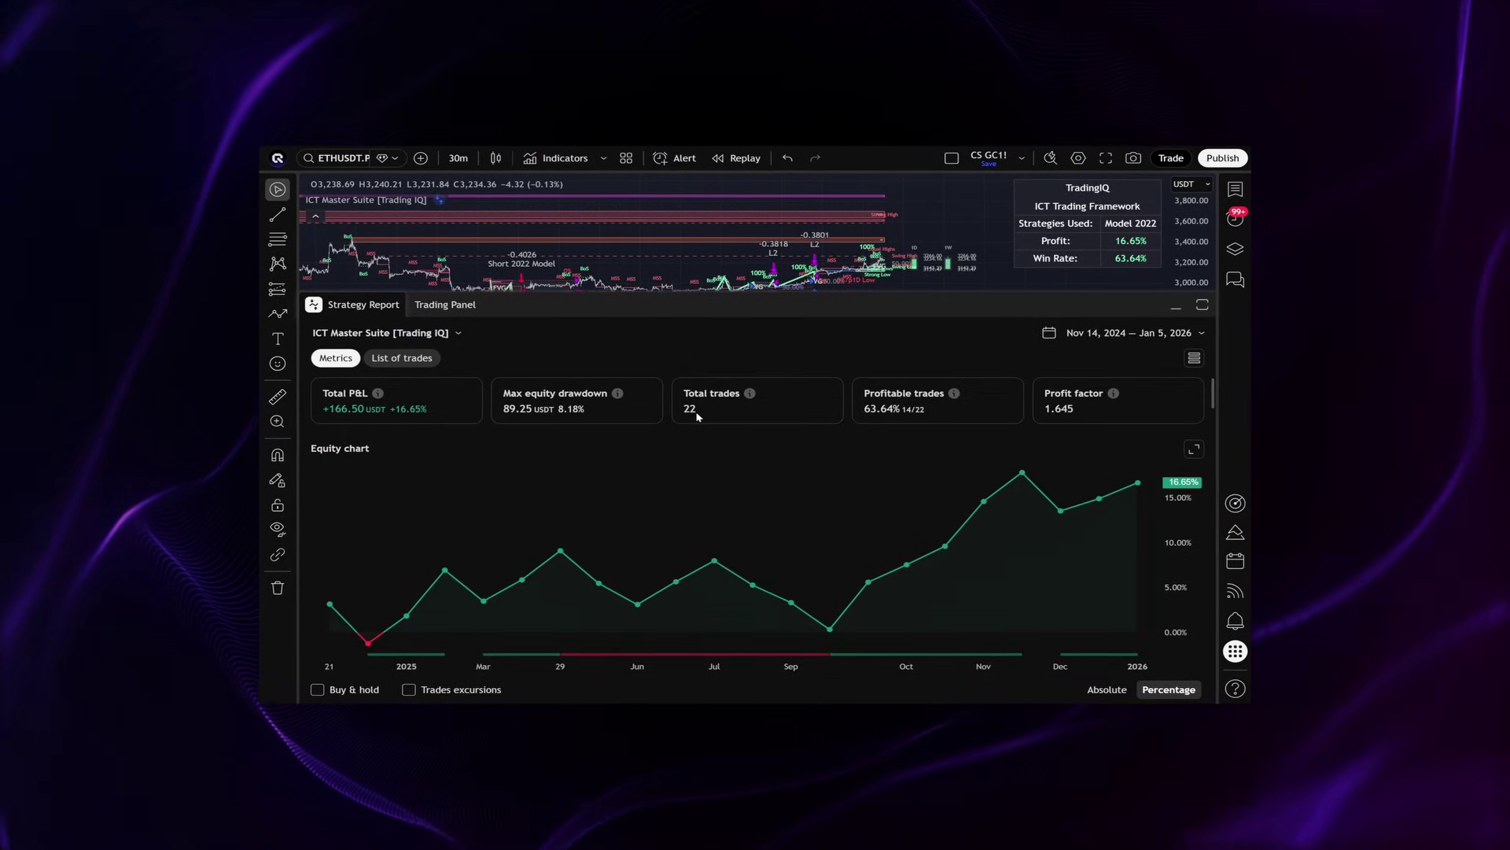
pyautogui.scroll(-4, 696, 417)
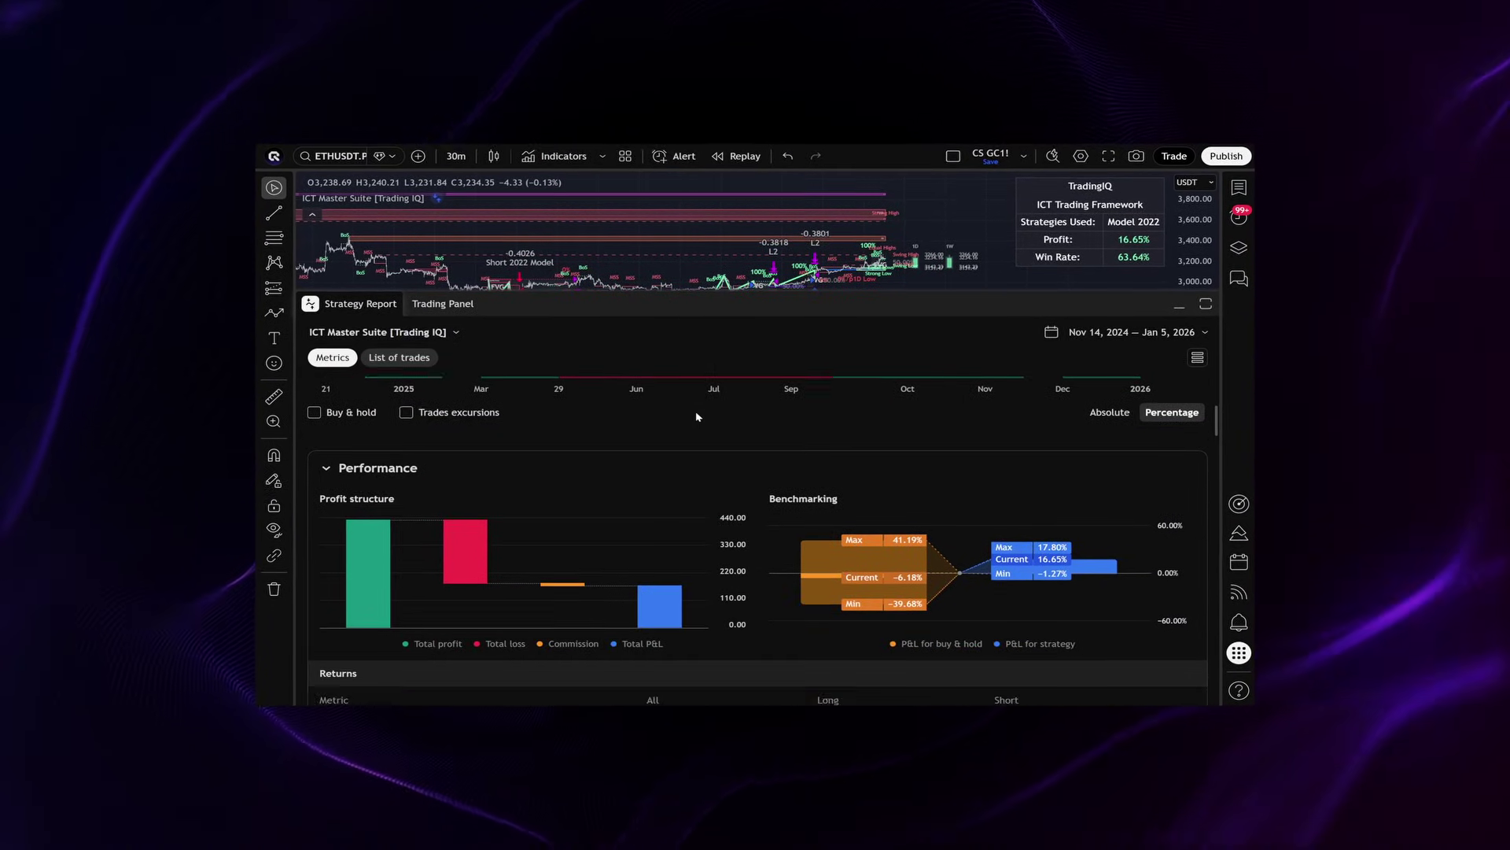
# Scroll through the ICT Master Suite inputs covering the Silver Bullet, Liquidity Raid and OTE options
pyautogui.scroll(-10, 697, 417)
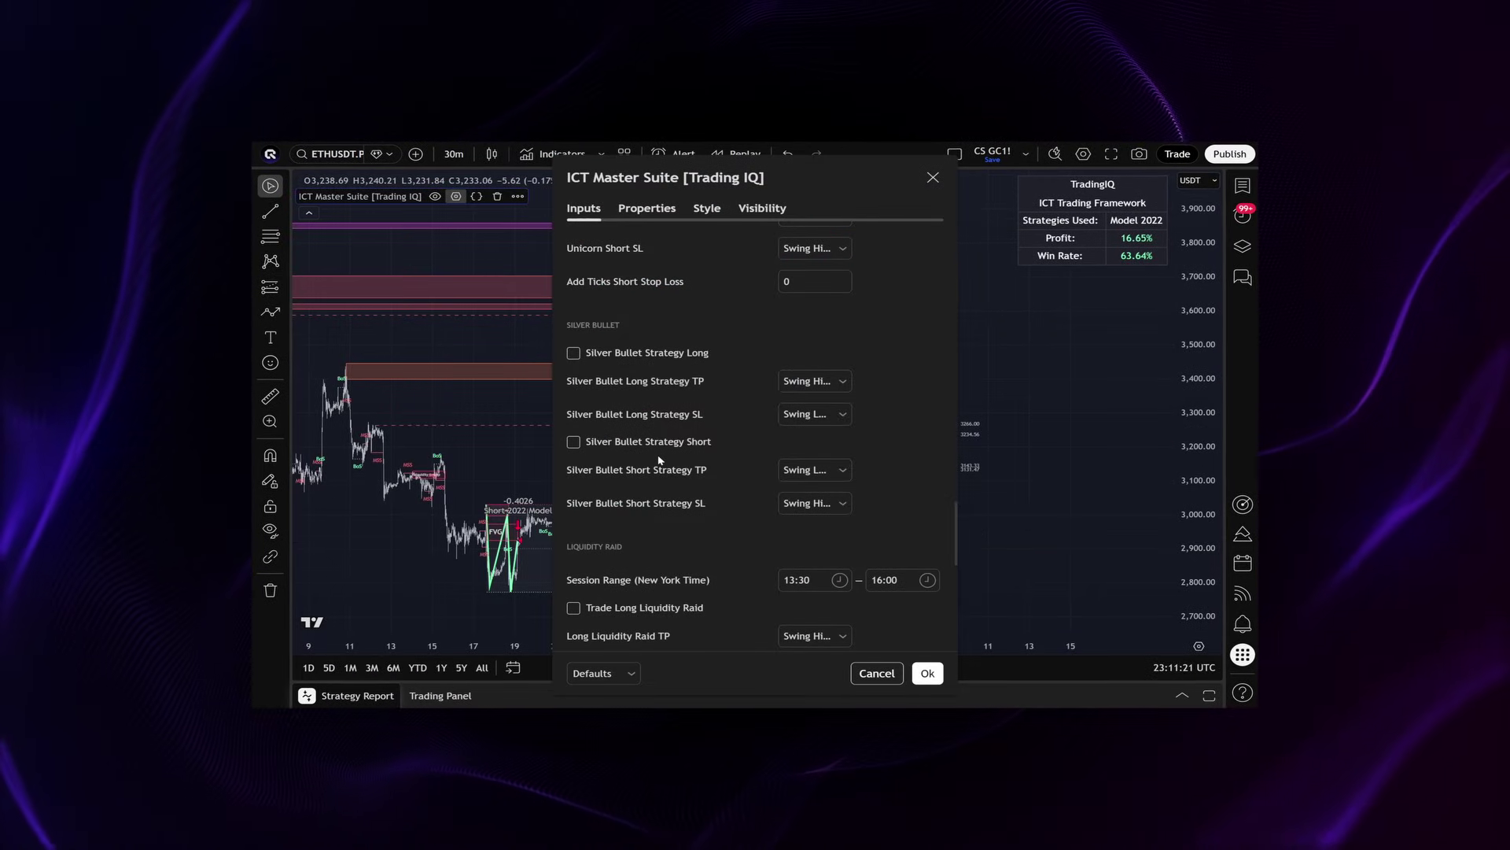
pyautogui.scroll(-4, 669, 393)
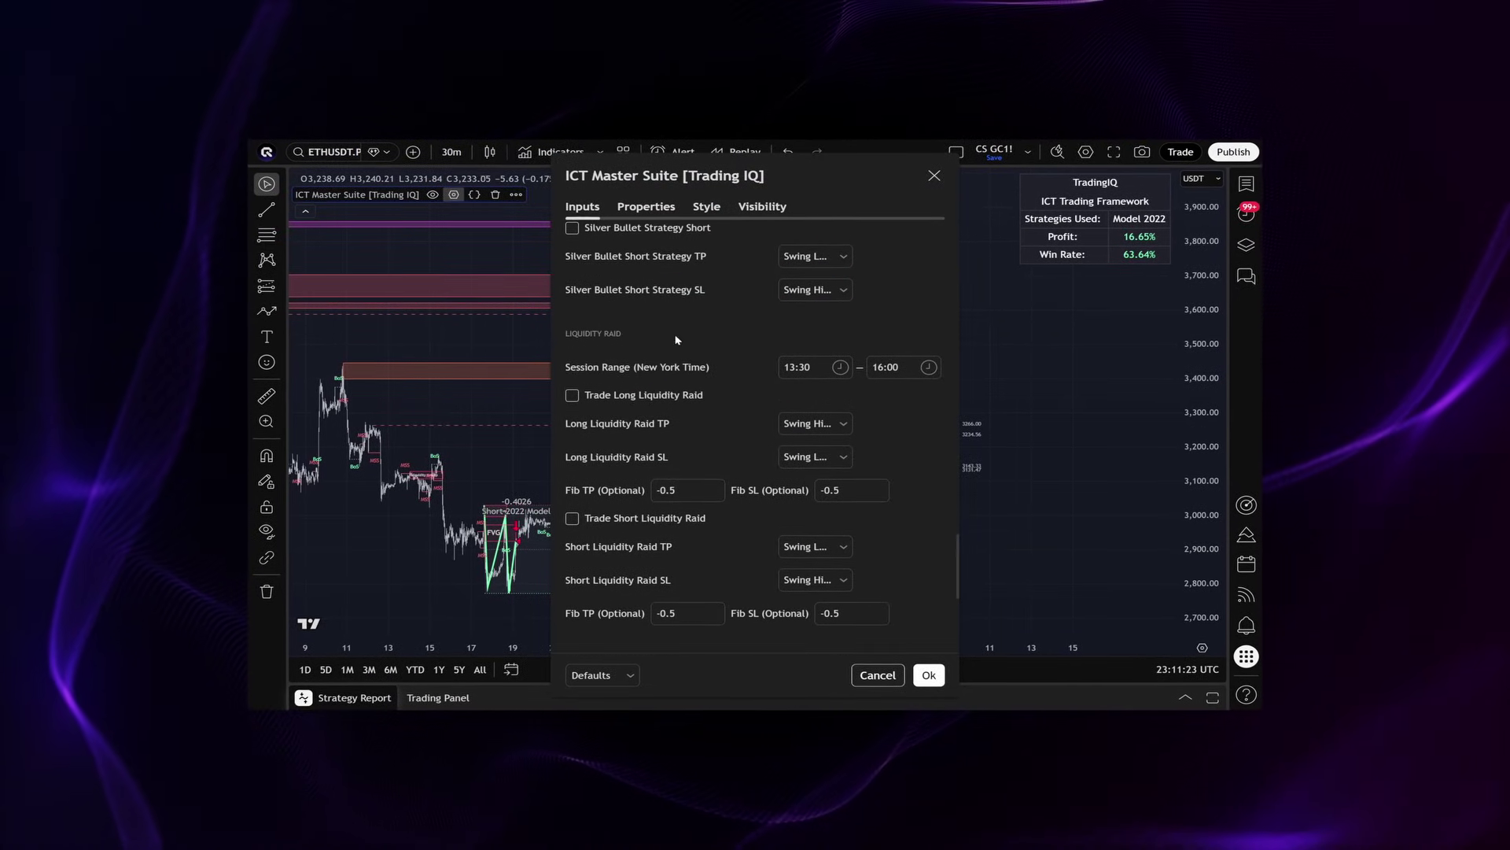
pyautogui.scroll(-7, 675, 340)
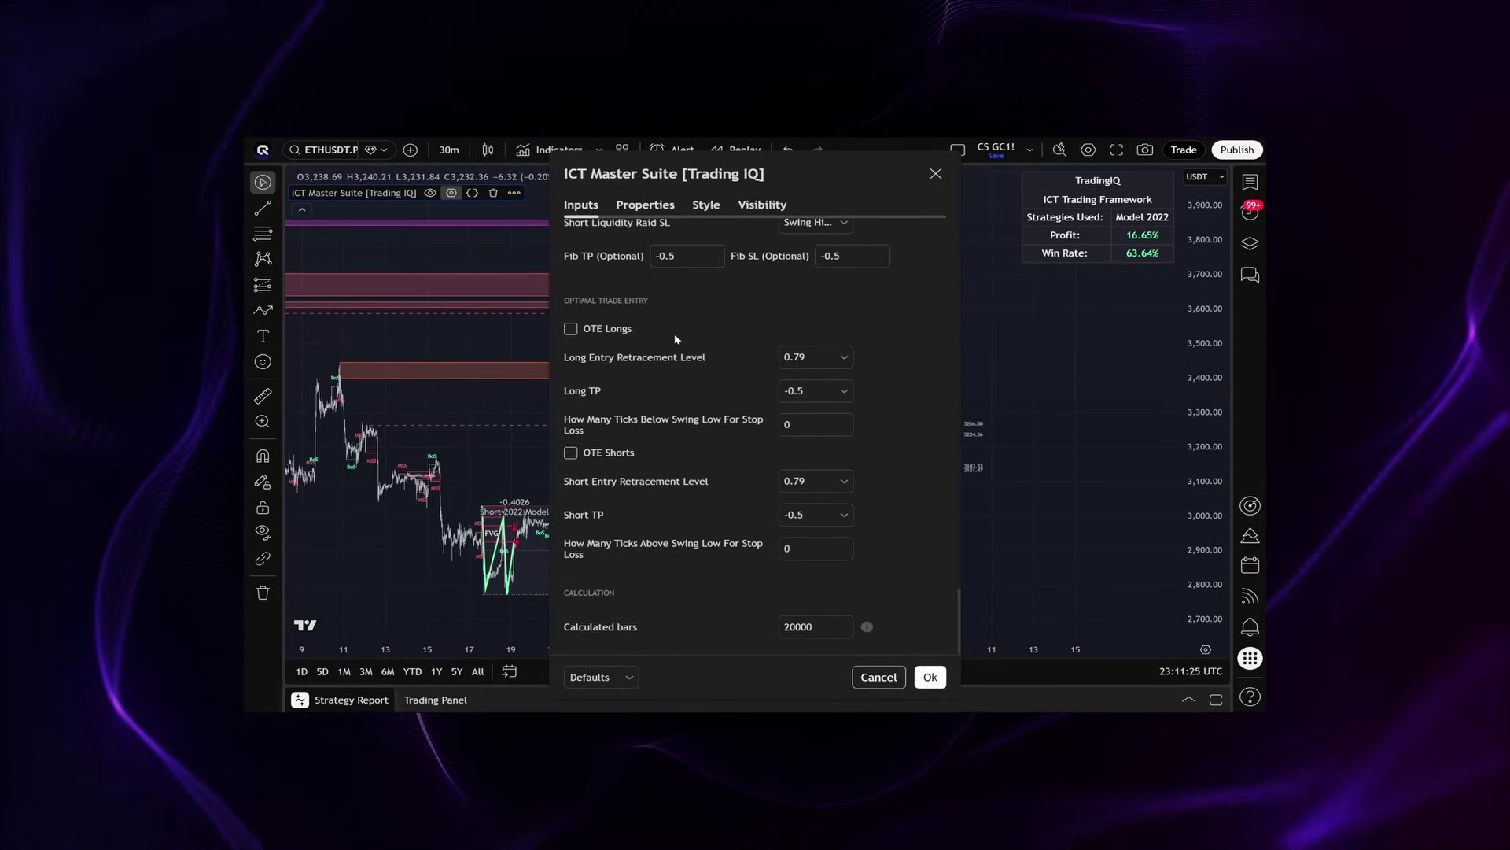
pyautogui.scroll(4, 701, 451)
pyautogui.scroll(5, 701, 451)
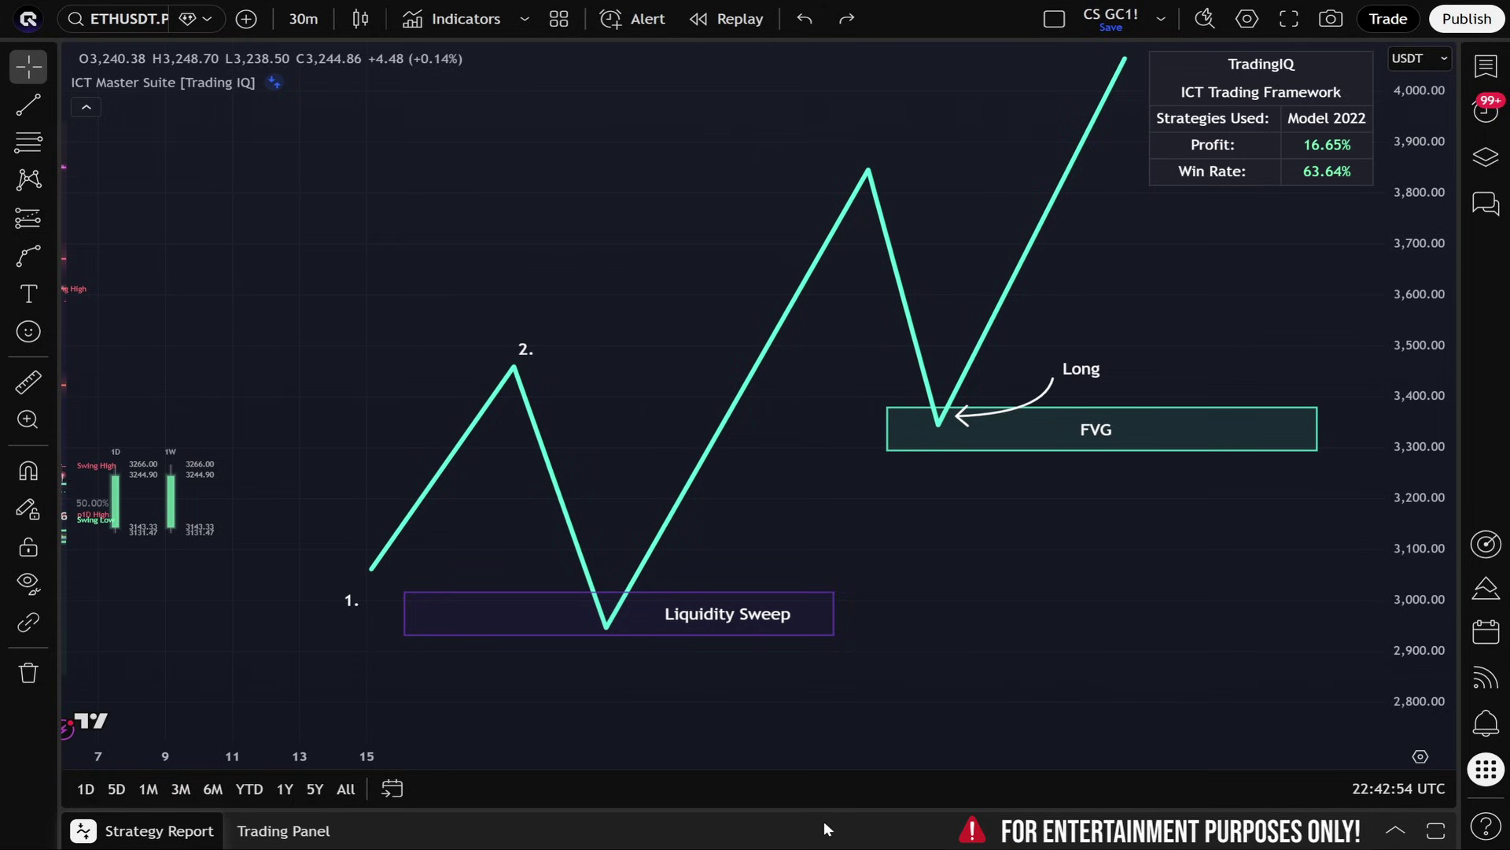
# Place a '3.' text label beneath the zigzag's sweep low inside the Liquidity Sweep box
pyautogui.hotkey('ctrl', 'y')
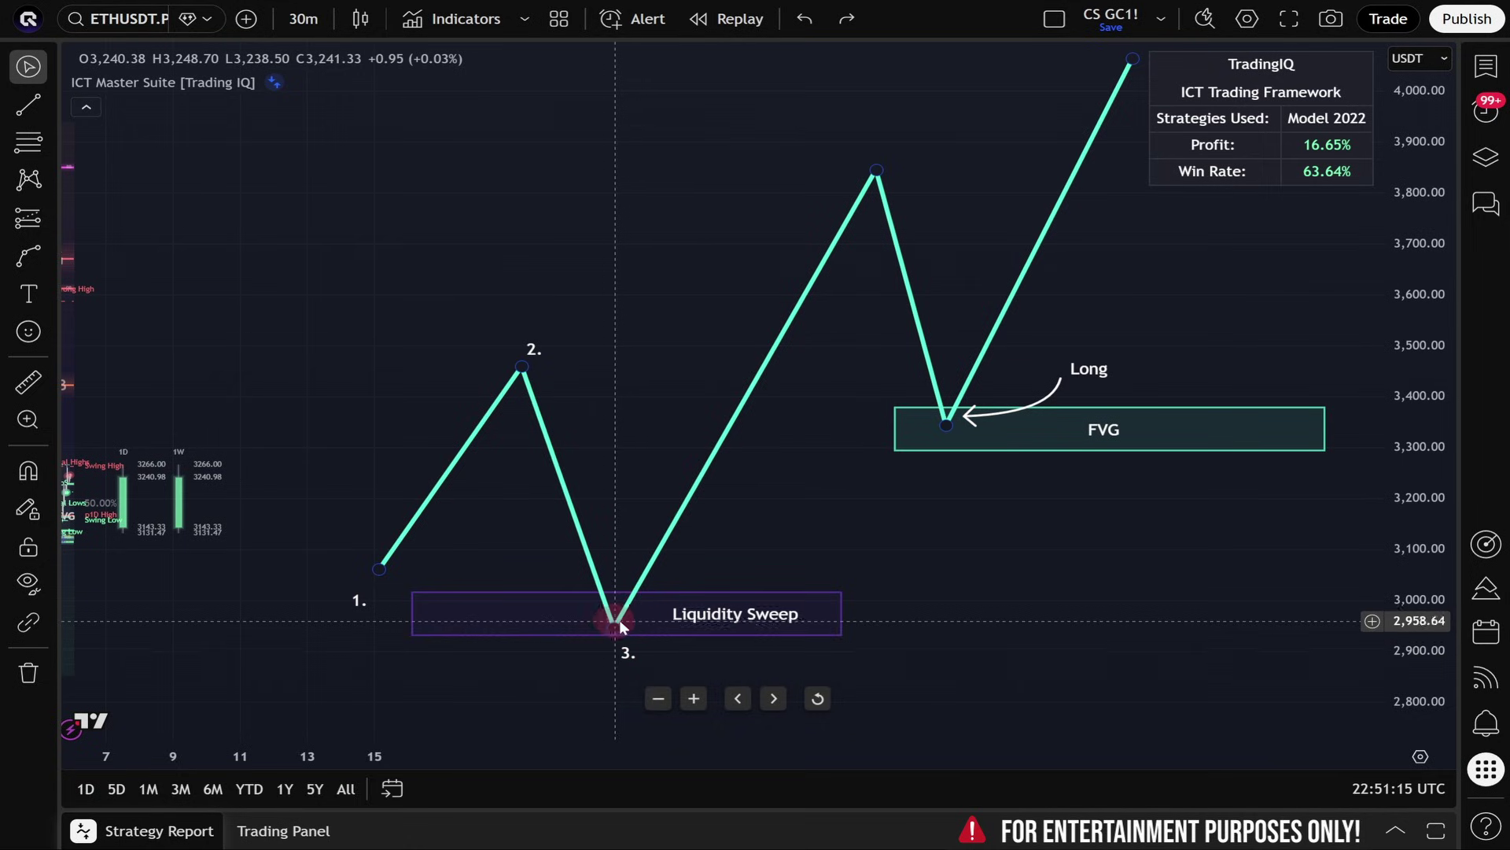
pyautogui.click(642, 619)
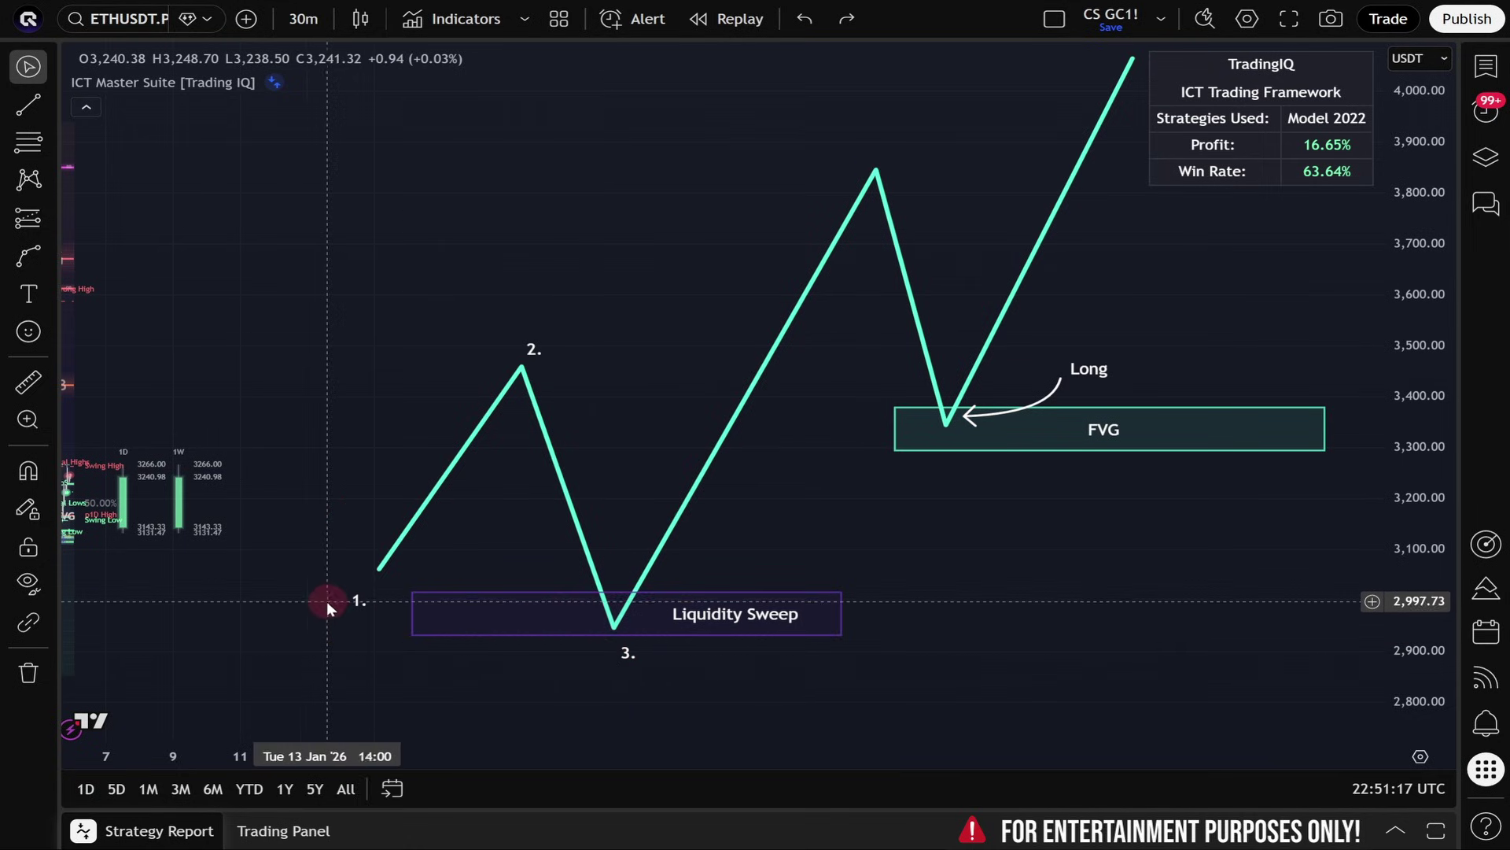
pyautogui.click(607, 637)
pyautogui.click(691, 672)
# Inspect the Liquidity Sweep rectangle and its label, then deselect the zigzag path
pyautogui.click(602, 636)
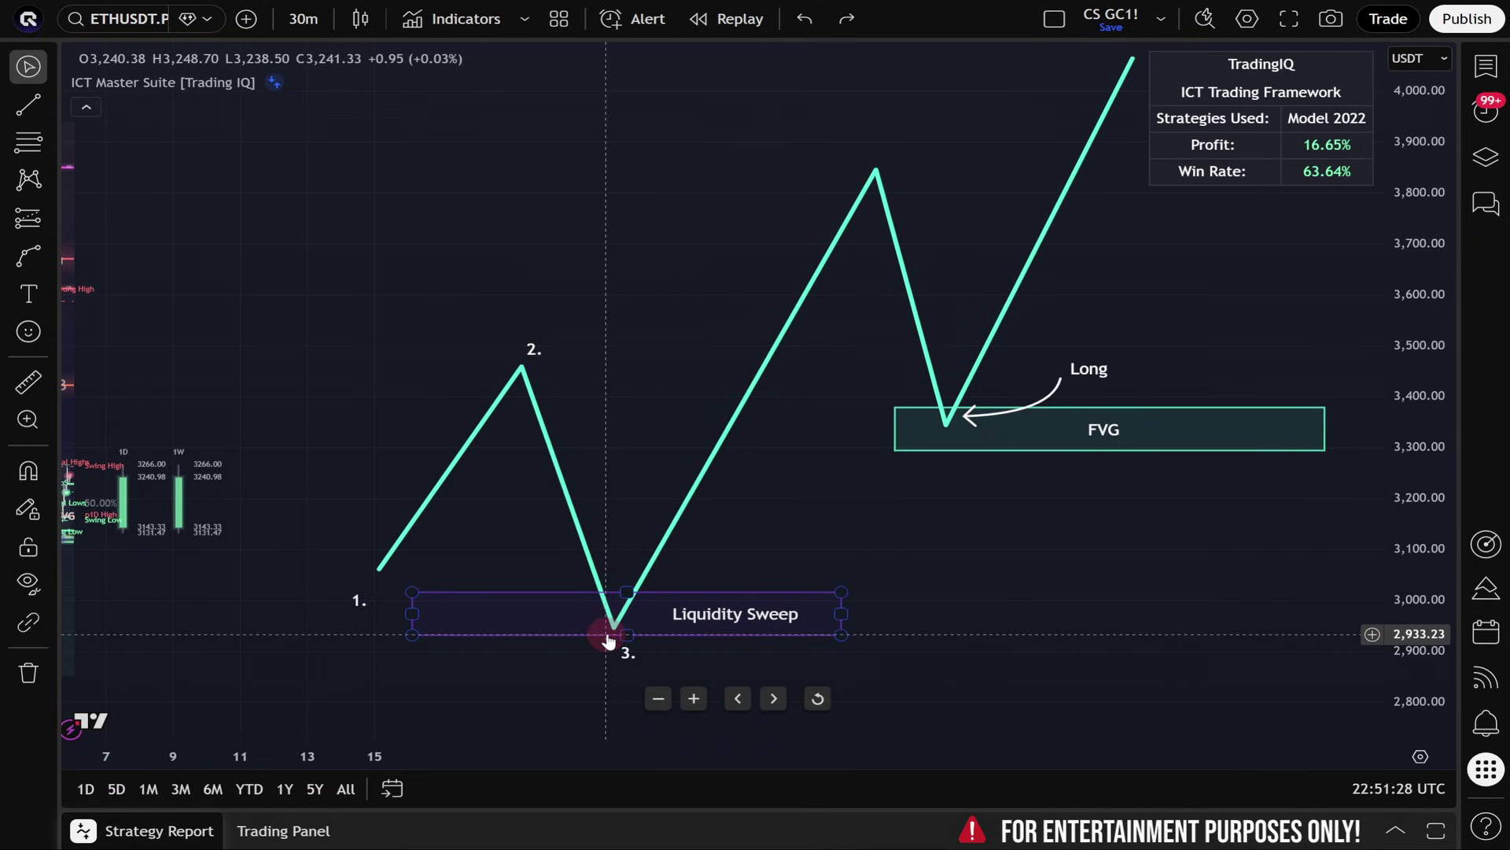
pyautogui.click(674, 624)
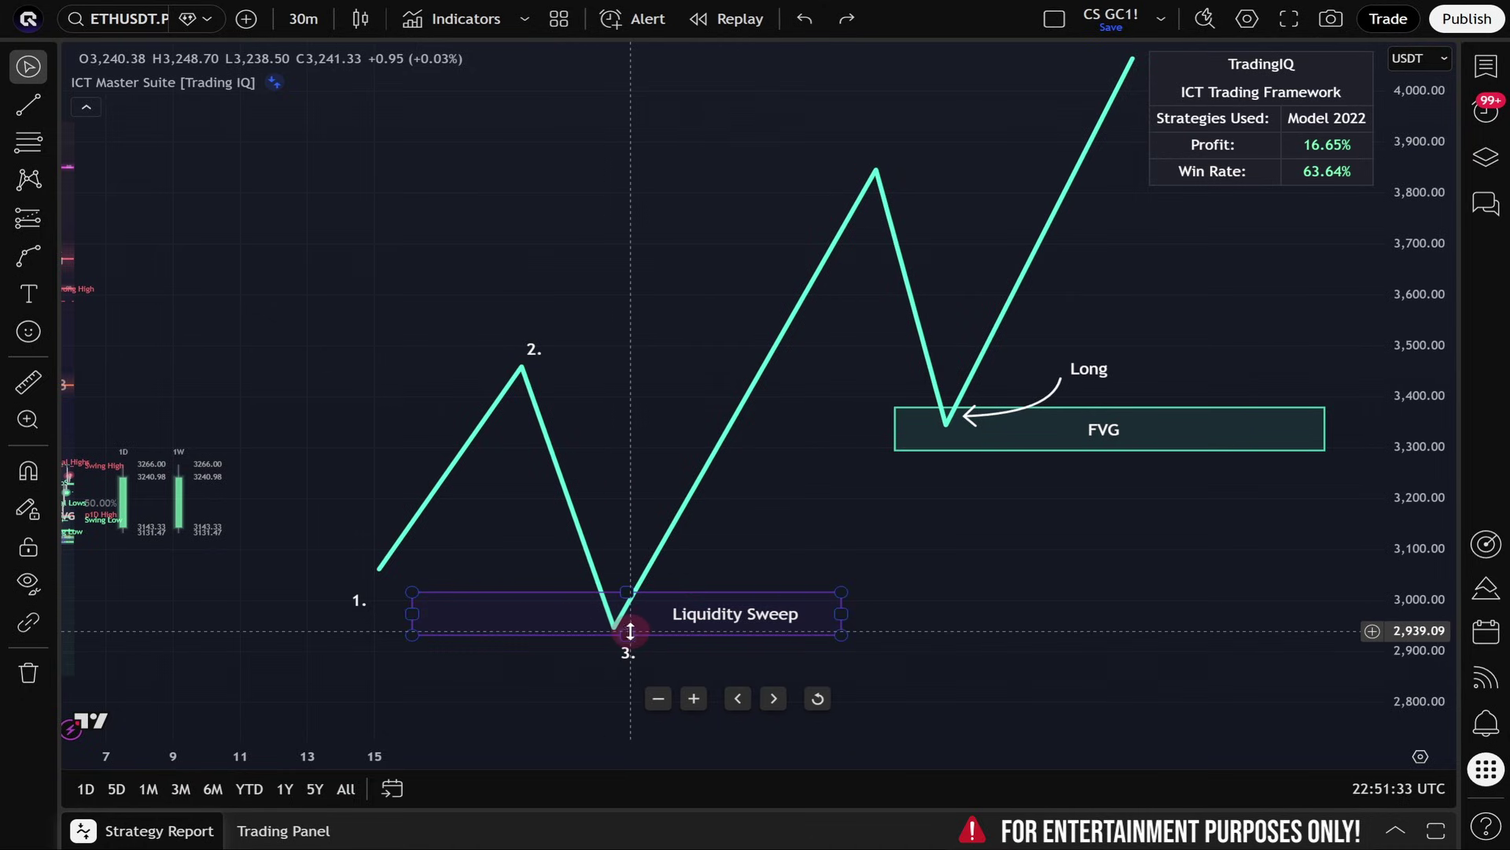
pyautogui.click(437, 325)
pyautogui.click(598, 621)
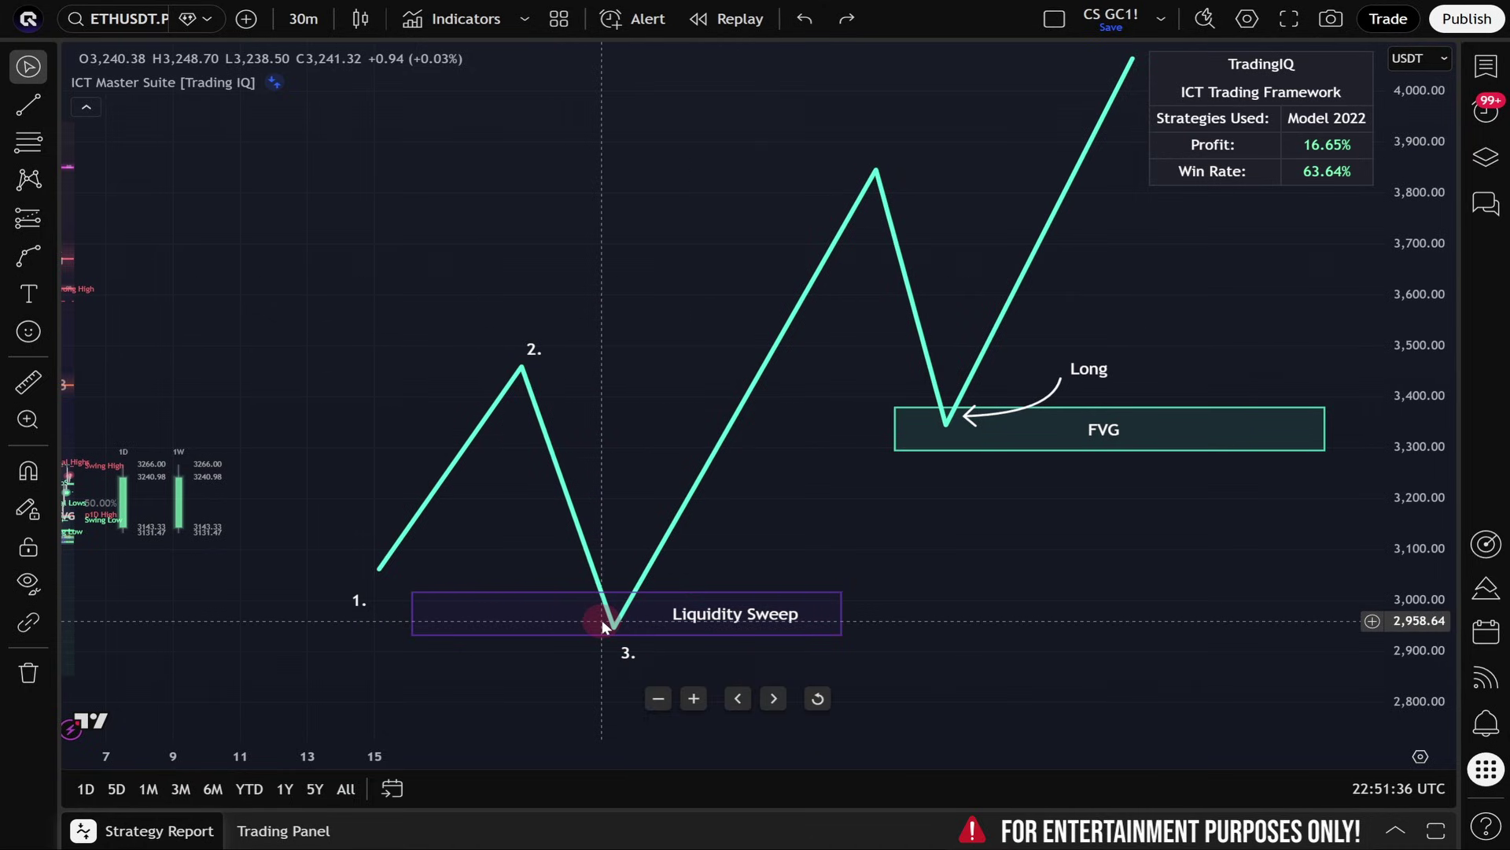
pyautogui.click(640, 627)
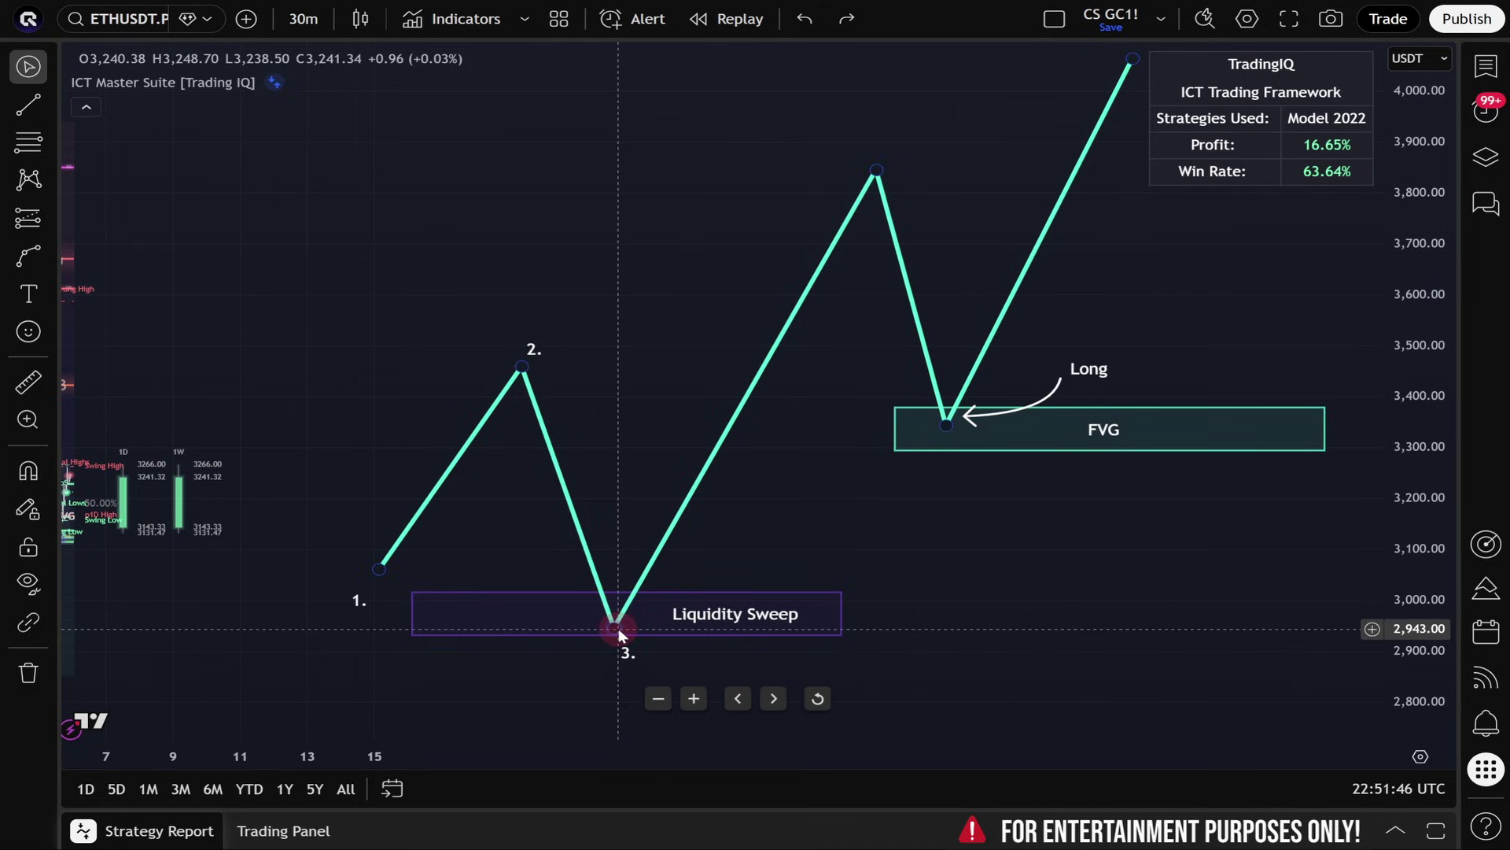
pyautogui.click(605, 564)
pyautogui.hotkey('alt', 't')
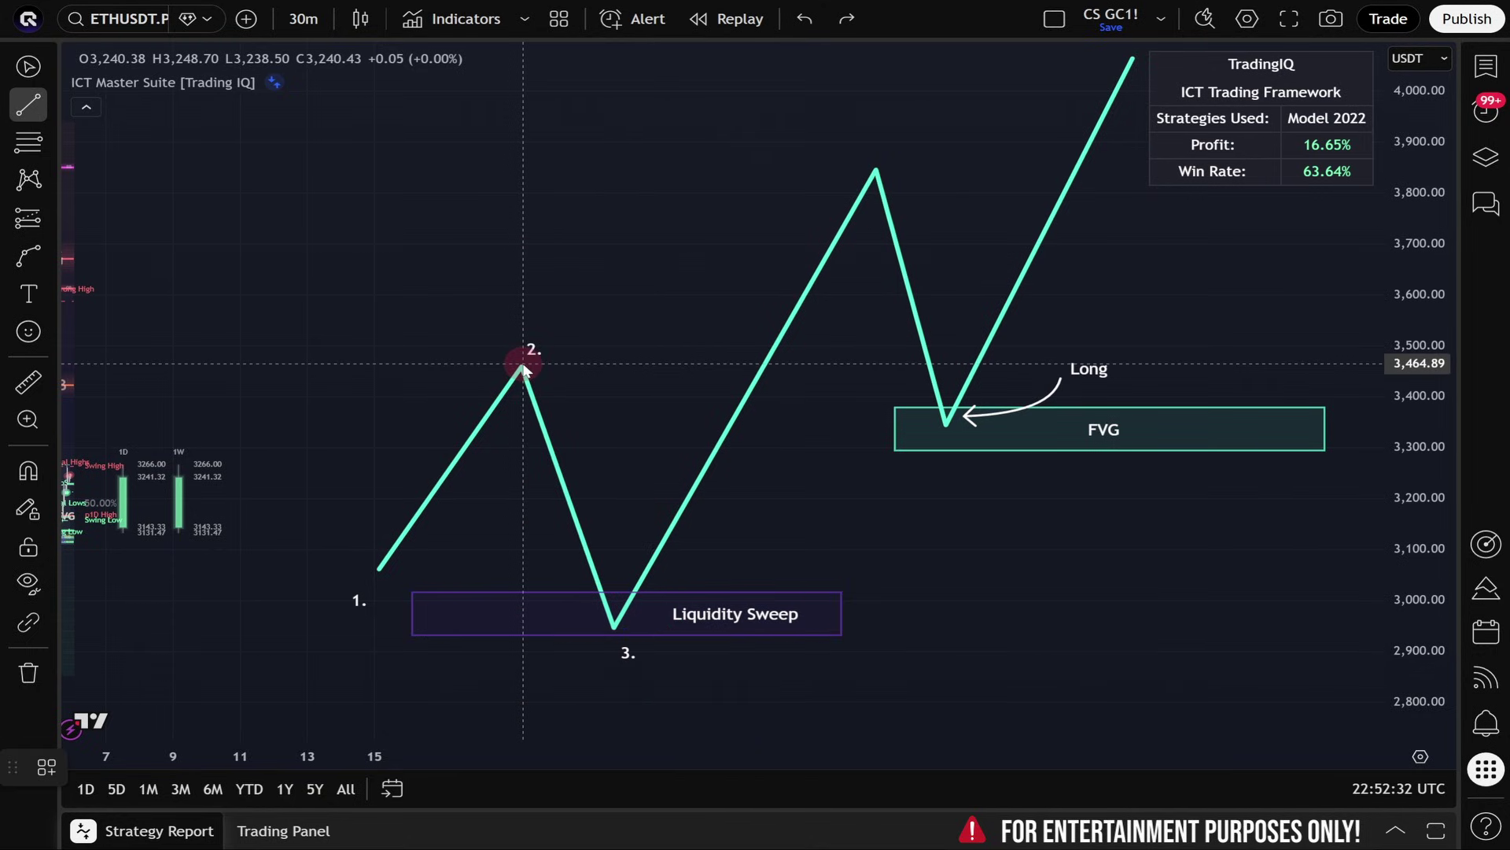
pyautogui.moveTo(561, 361)
pyautogui.mouseDown()
pyautogui.moveTo(706, 354)
pyautogui.moveTo(761, 378)
pyautogui.mouseUp()
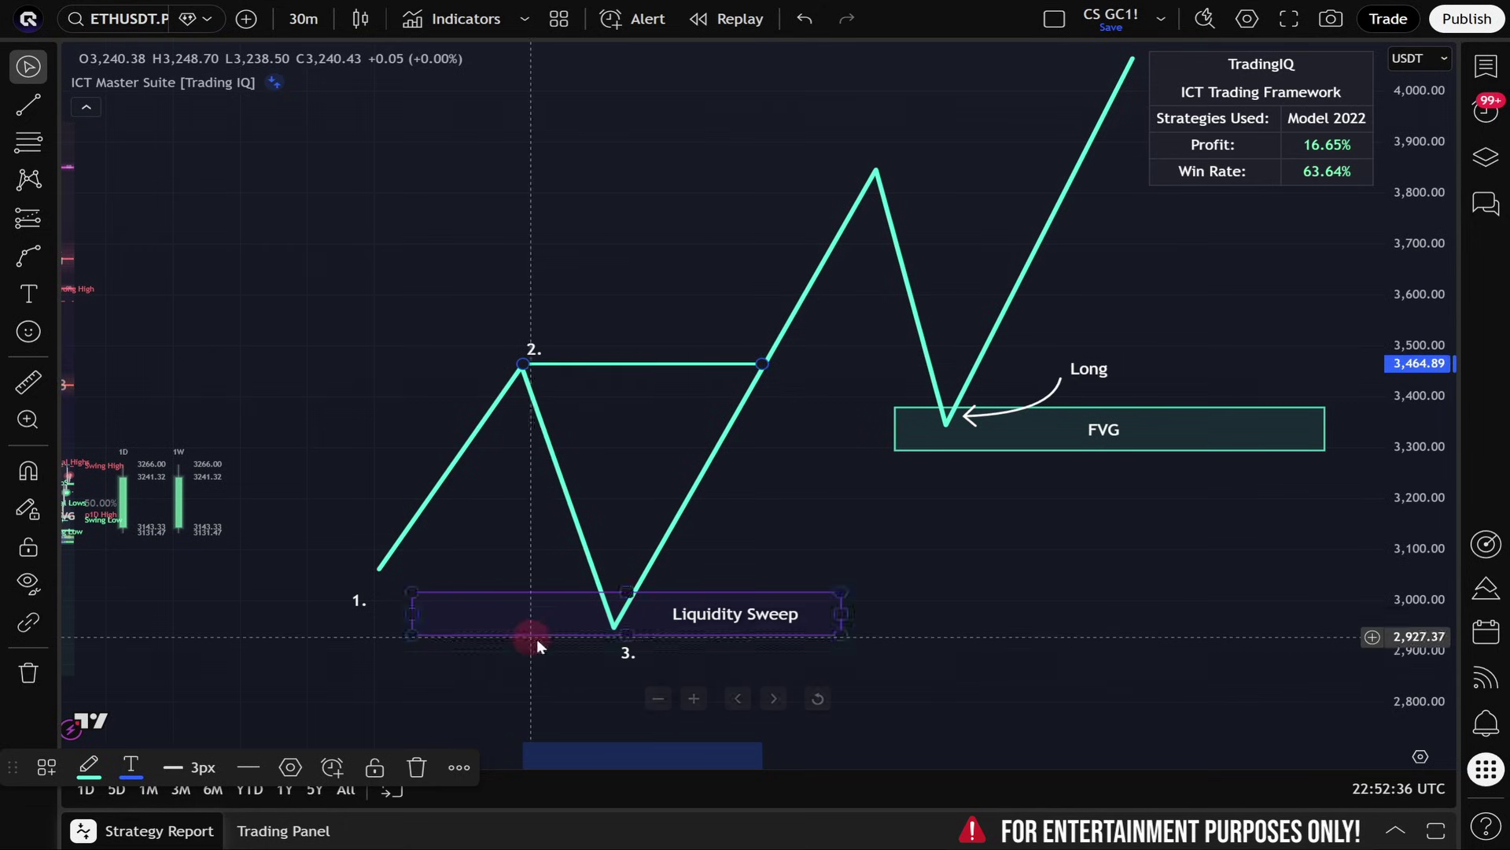
pyautogui.click(768, 351)
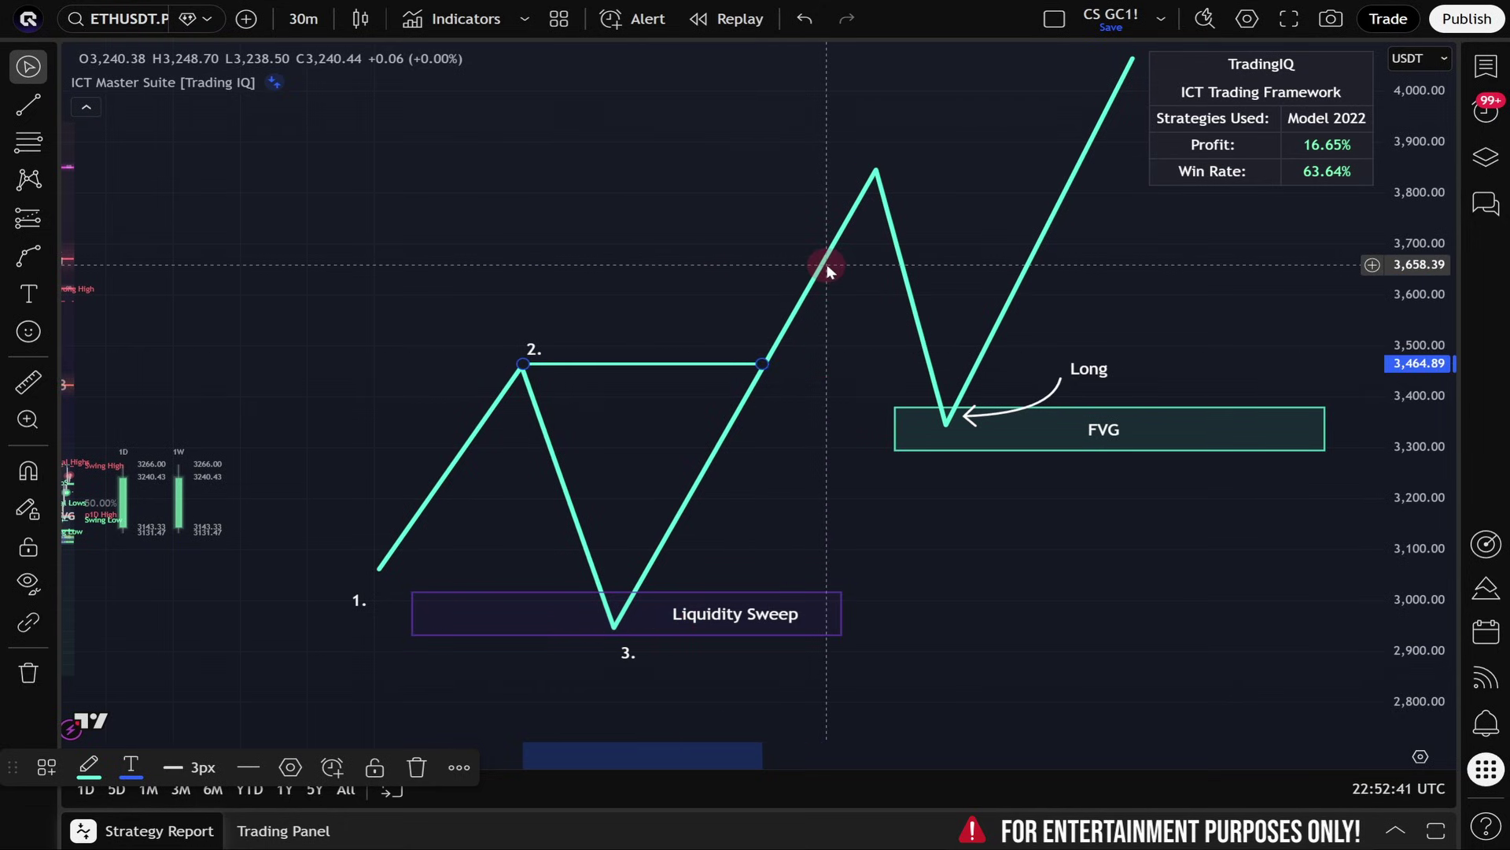
pyautogui.click(617, 627)
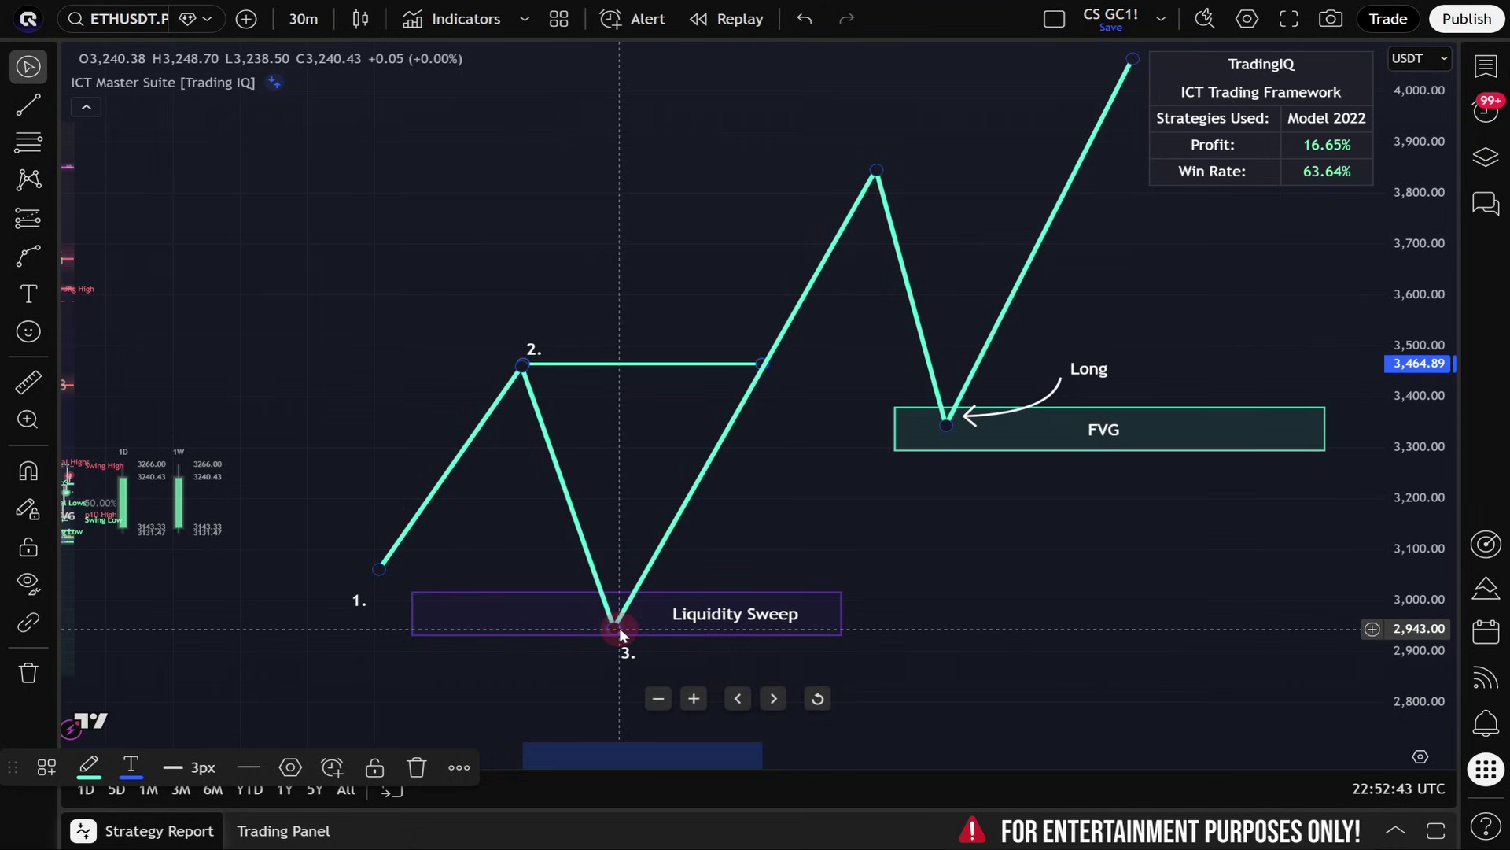
pyautogui.click(567, 344)
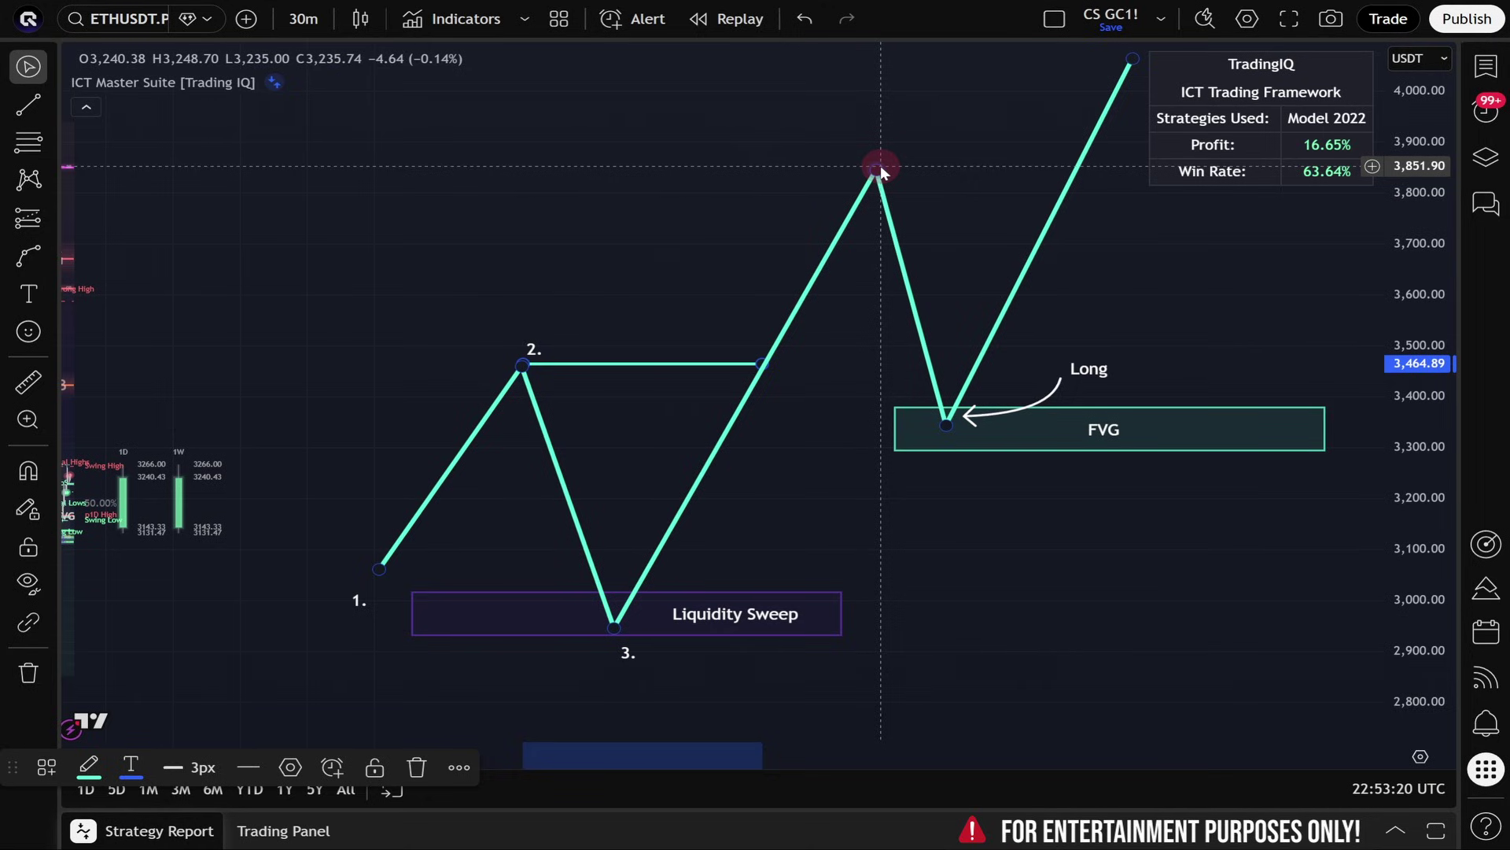
pyautogui.click(794, 459)
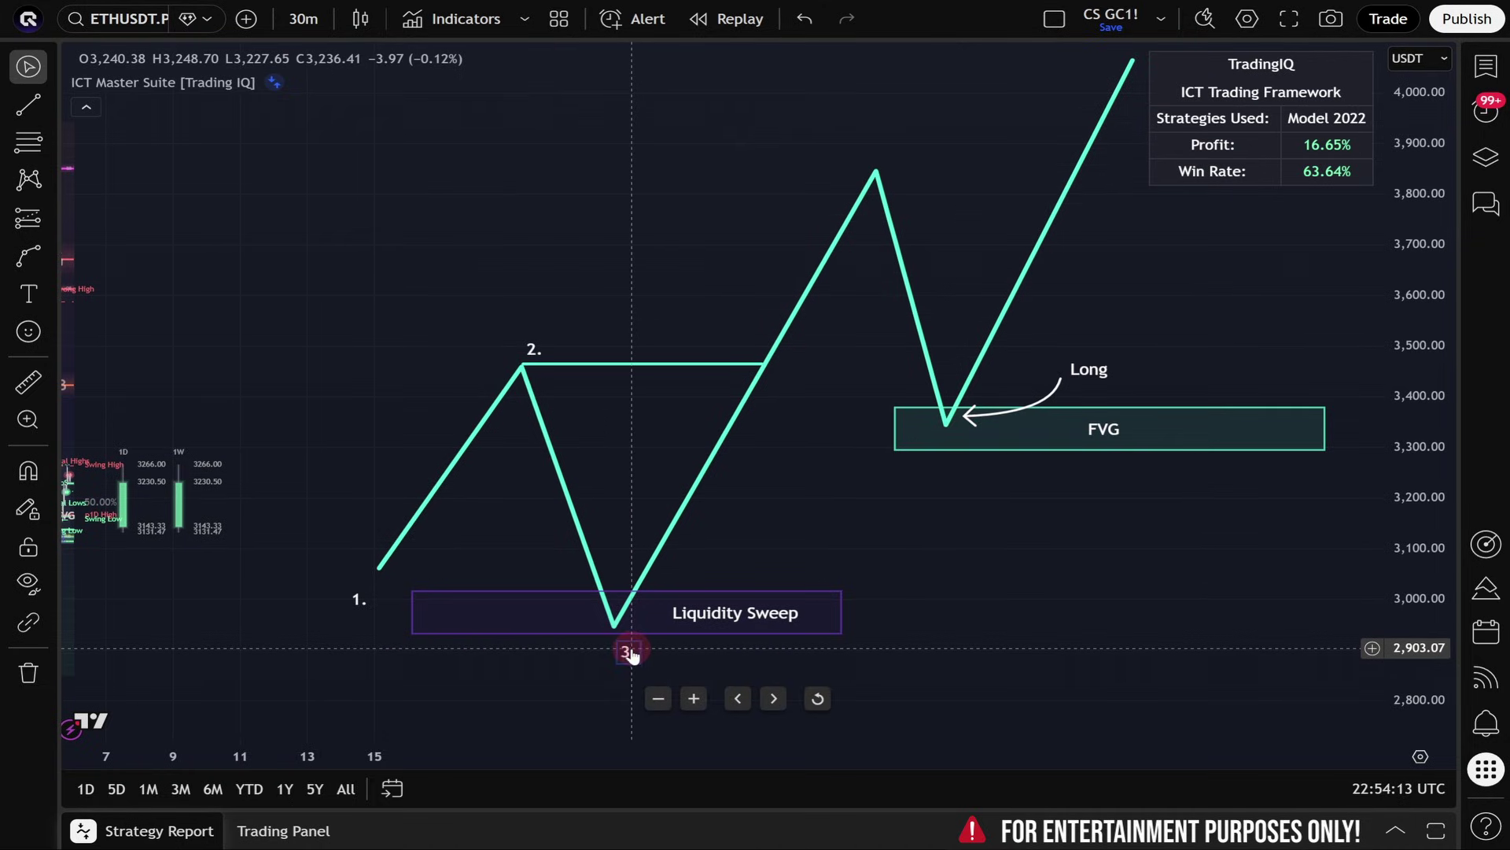
# Label the diagram's top peak '4.' with a text drawing
pyautogui.click(31, 293)
pyautogui.click(867, 143)
pyautogui.write('4.')
pyautogui.click(803, 168)
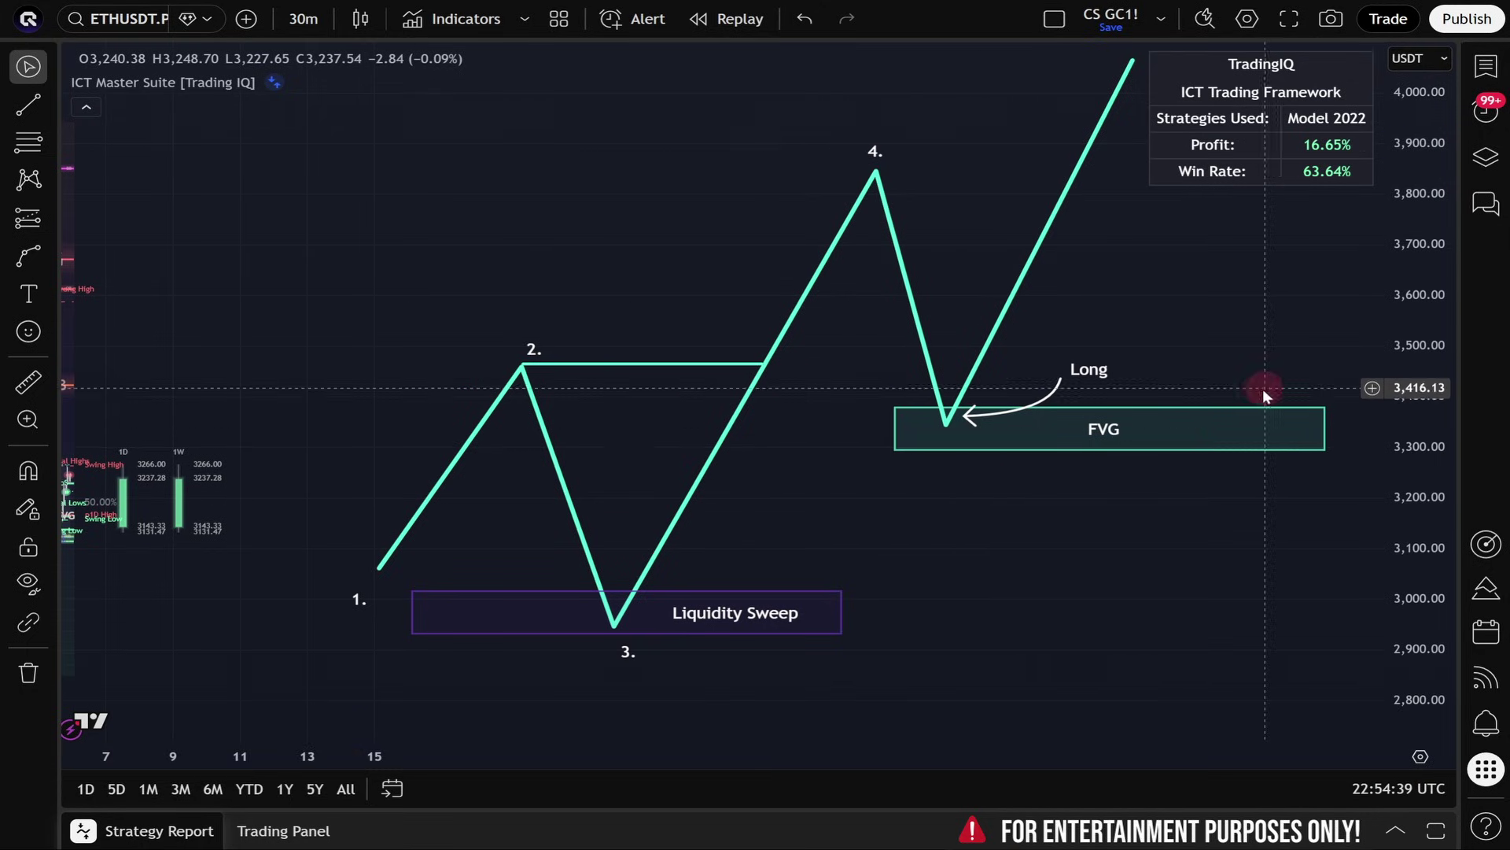
# Draw a short horizontal trend line across the rising leg below the '4.' peak
pyautogui.click(1109, 446)
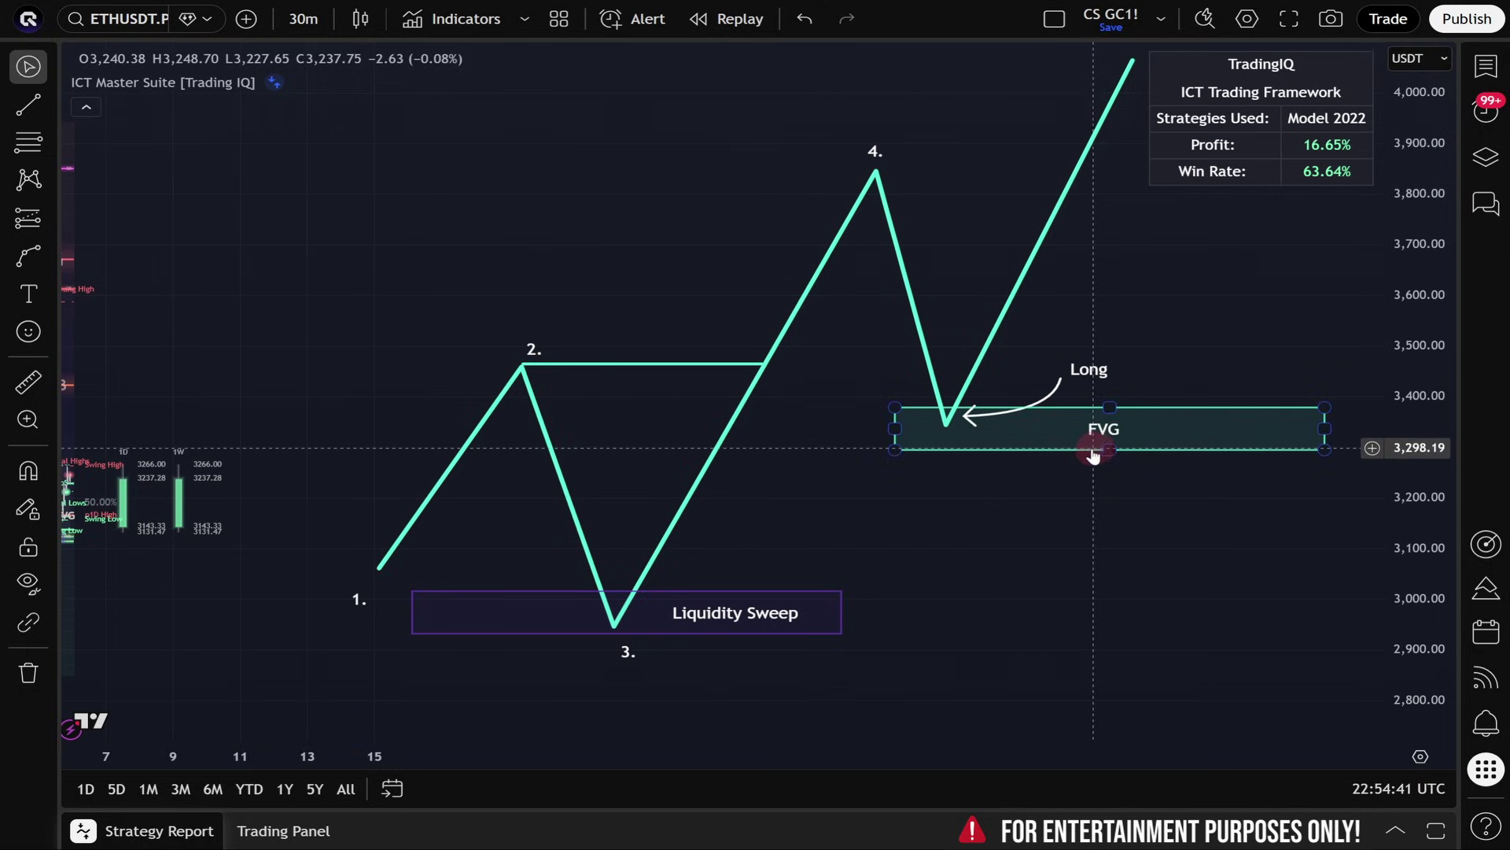
pyautogui.click(28, 104)
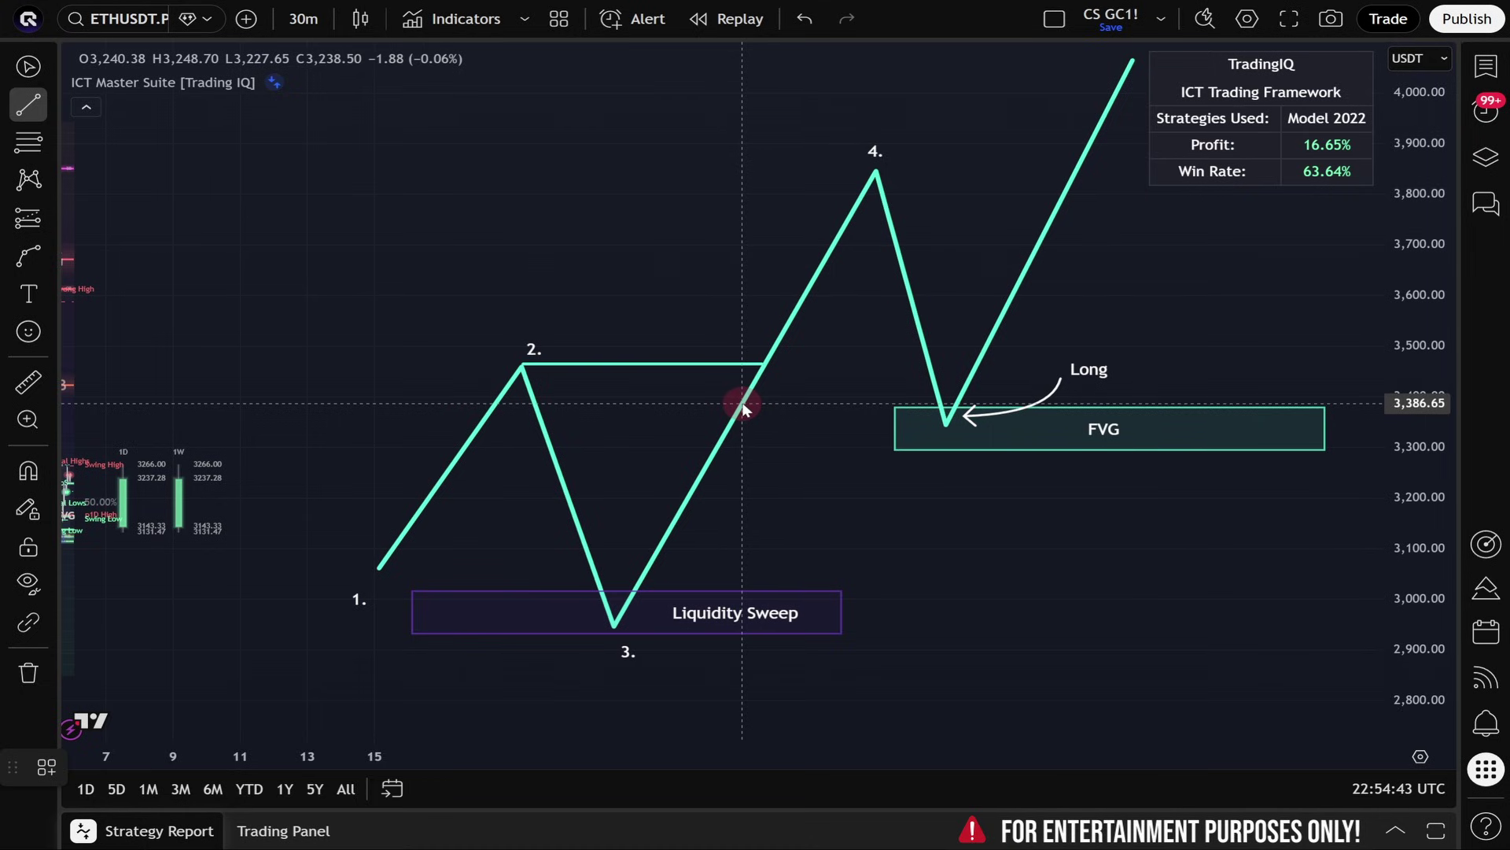
pyautogui.moveTo(743, 415)
pyautogui.mouseDown()
pyautogui.moveTo(896, 420)
pyautogui.moveTo(877, 418)
pyautogui.mouseUp()
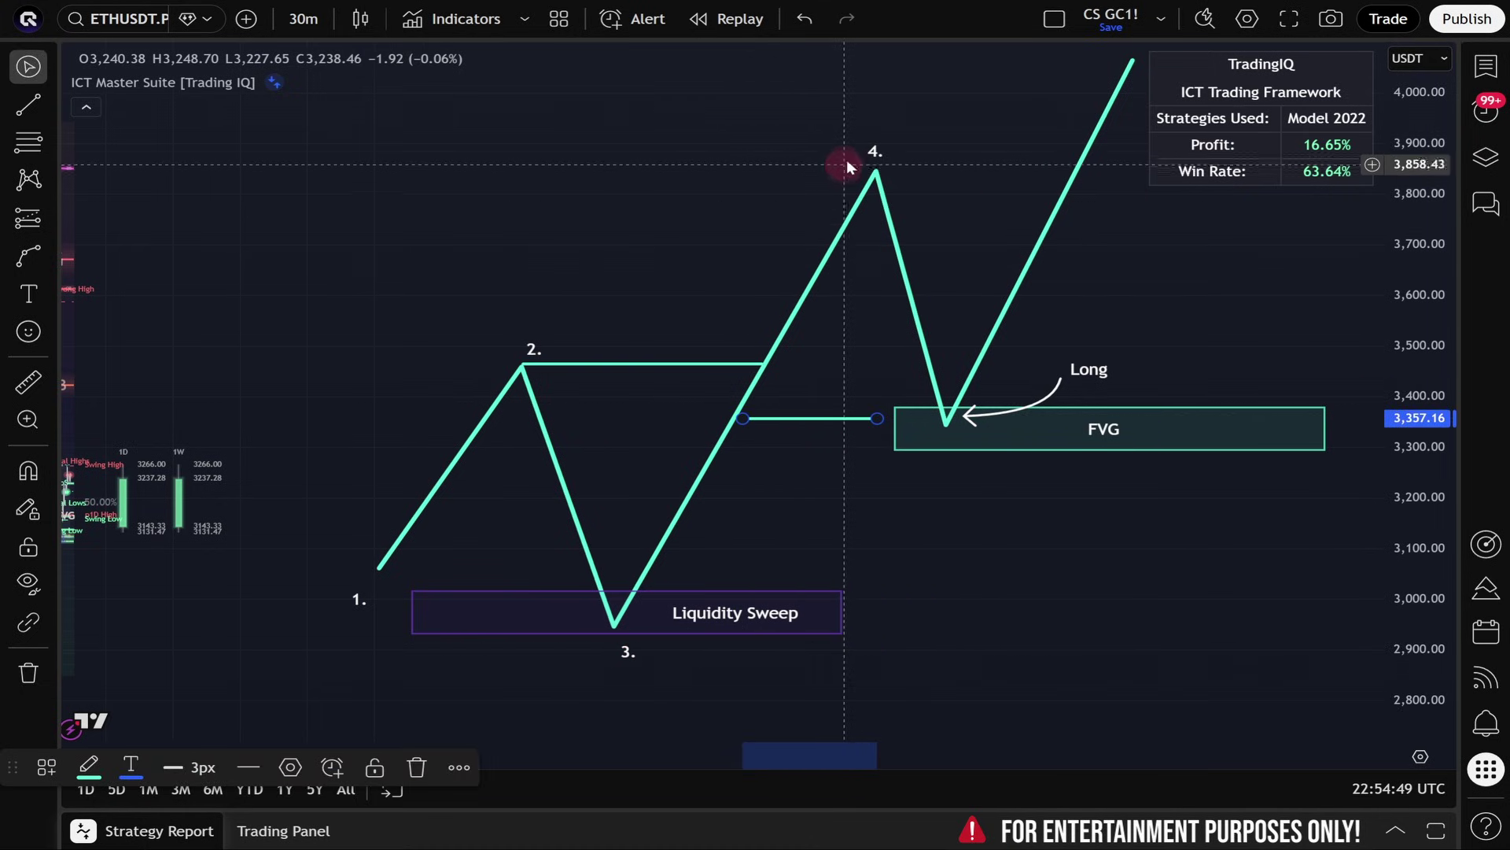
pyautogui.moveTo(805, 418)
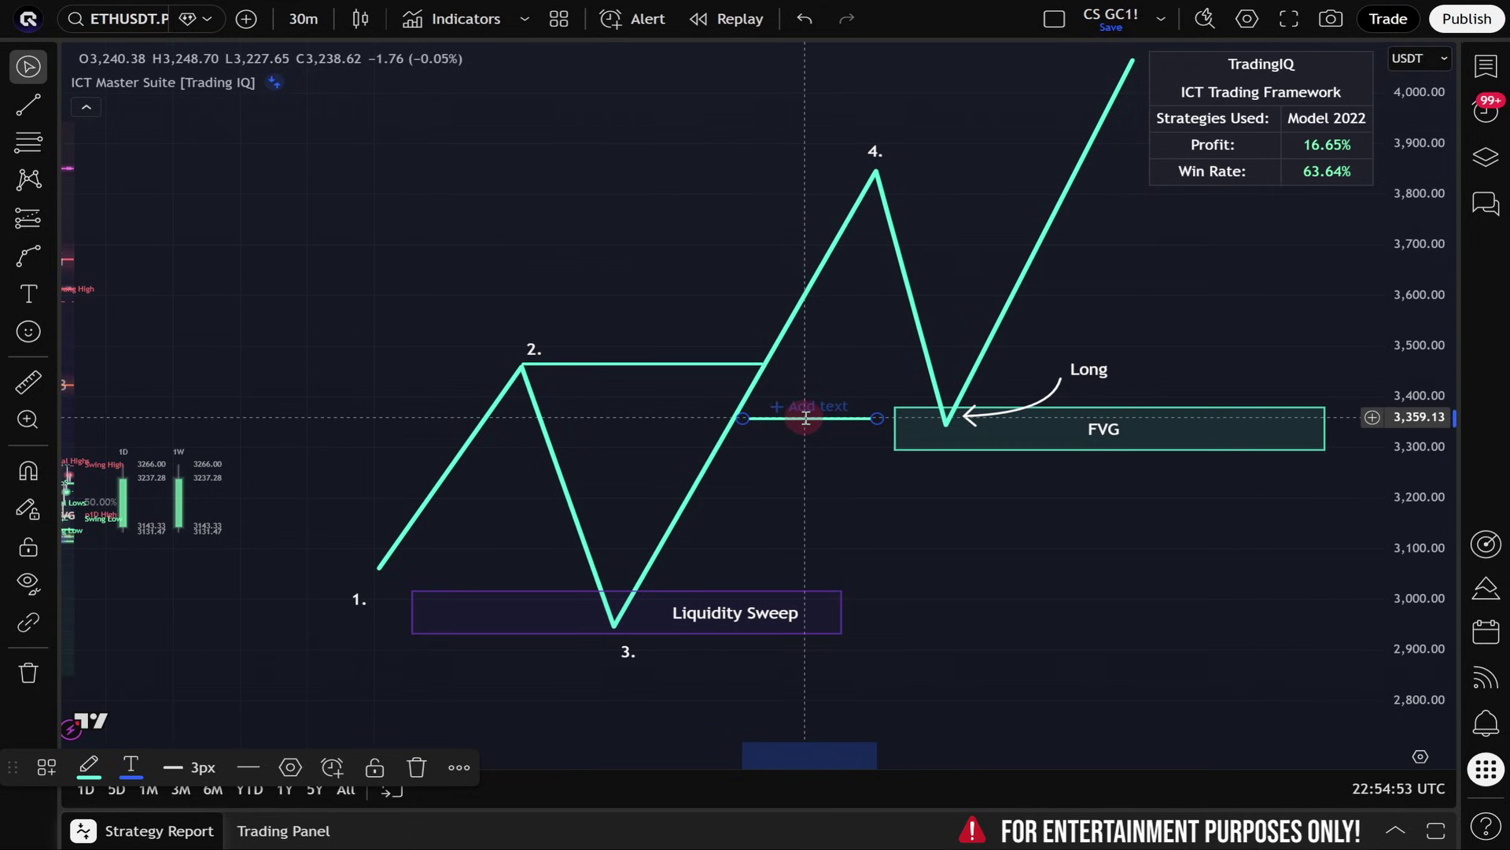
pyautogui.moveTo(806, 418); pyautogui.dragTo(850, 309)
# Adjust the Long arrow so its tip points into the FVG
pyautogui.moveTo(965, 415)
pyautogui.mouseDown()
pyautogui.moveTo(937, 465)
pyautogui.moveTo(922, 450)
pyautogui.moveTo(940, 459)
pyautogui.moveTo(965, 414)
pyautogui.mouseUp()
pyautogui.click(849, 311)
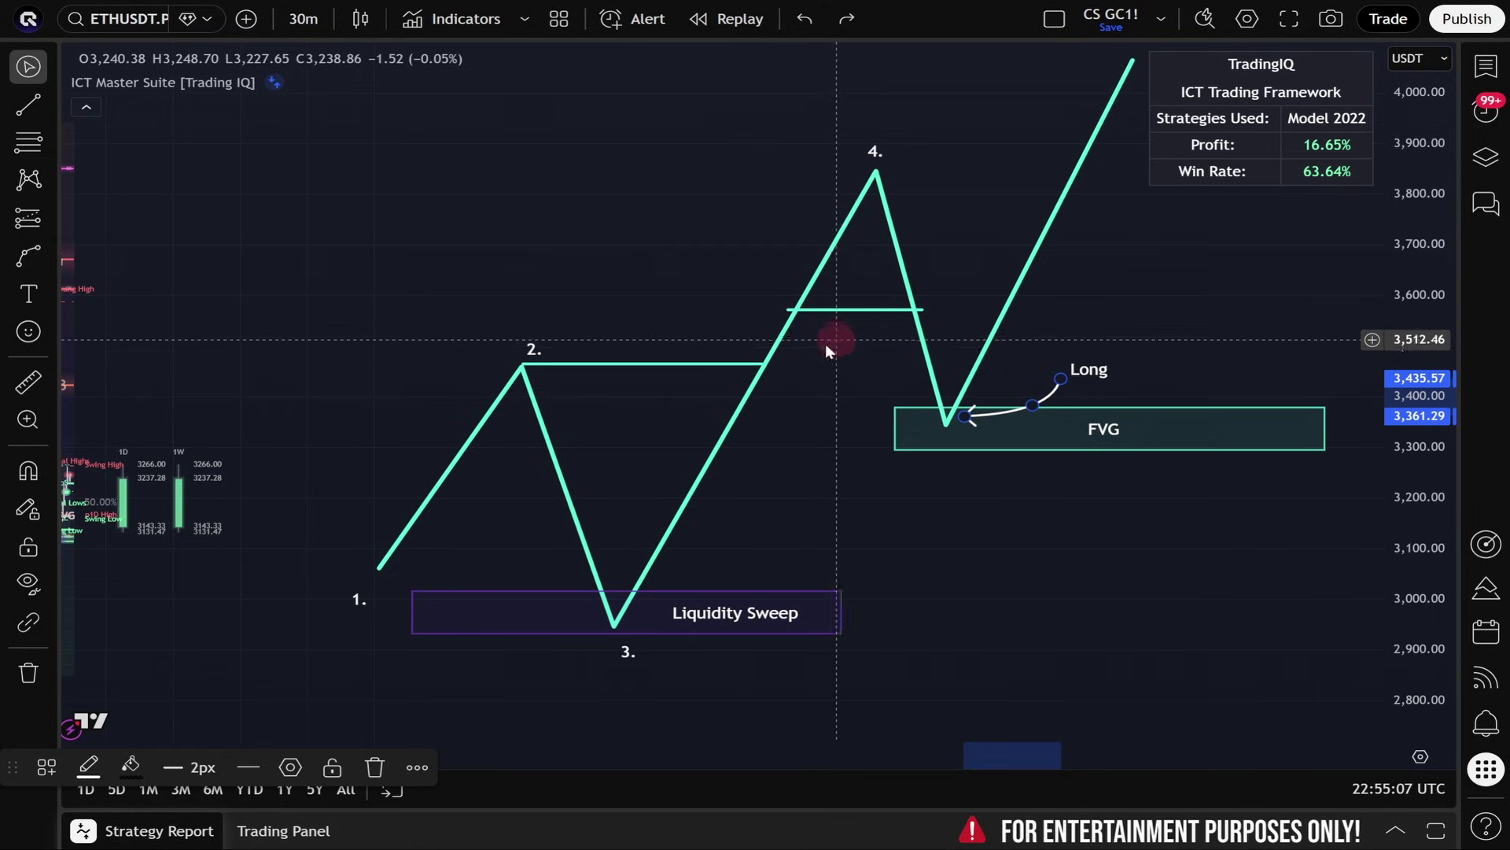
pyautogui.moveTo(252, 68)
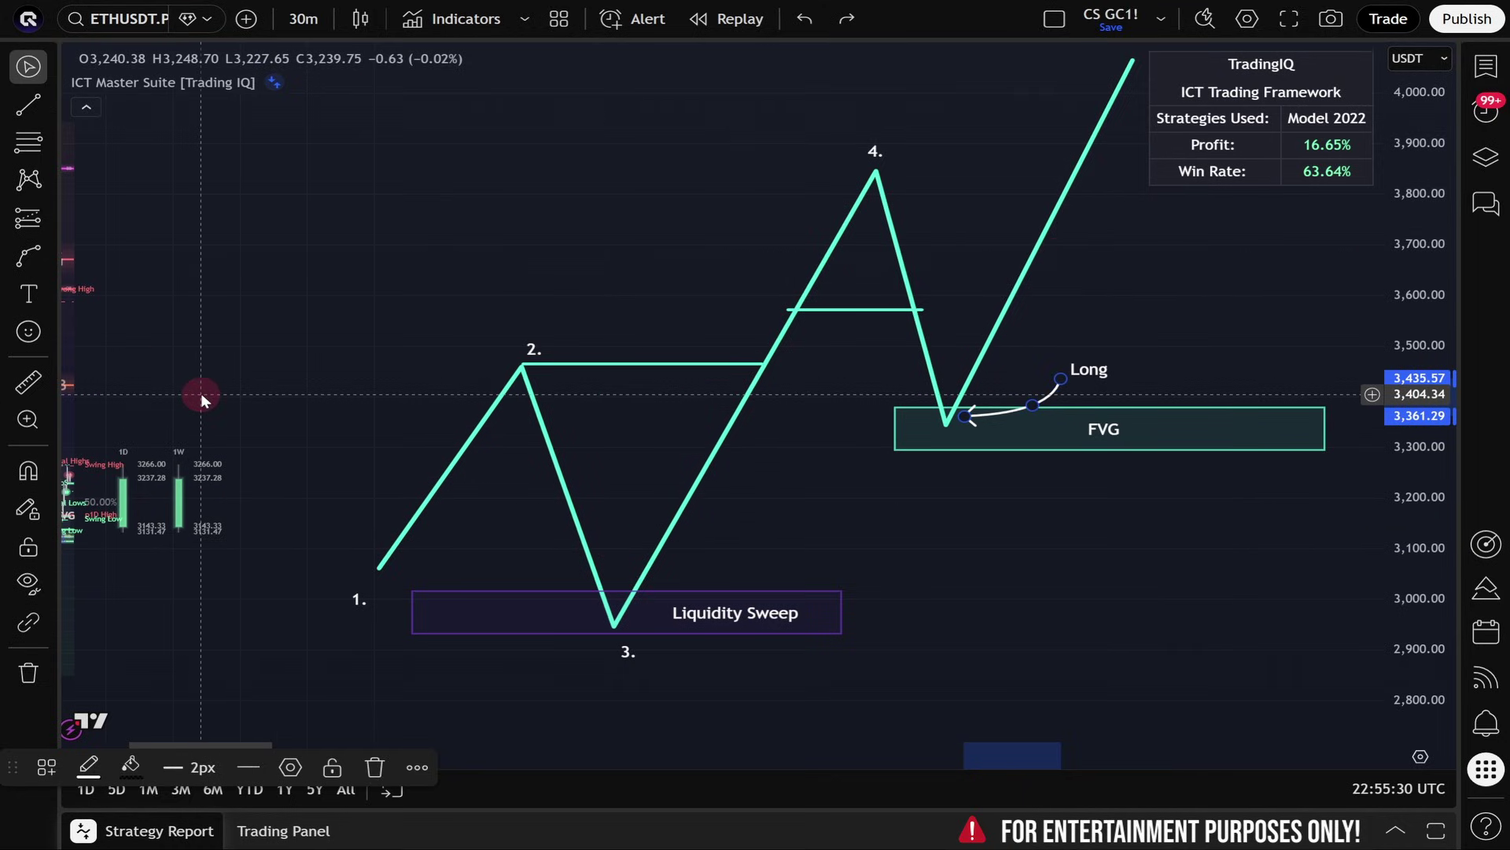
# Bring the 19–20 October Long 2022 Model trade (+0.2719) and its FVG into view
pyautogui.moveTo(130, 83)
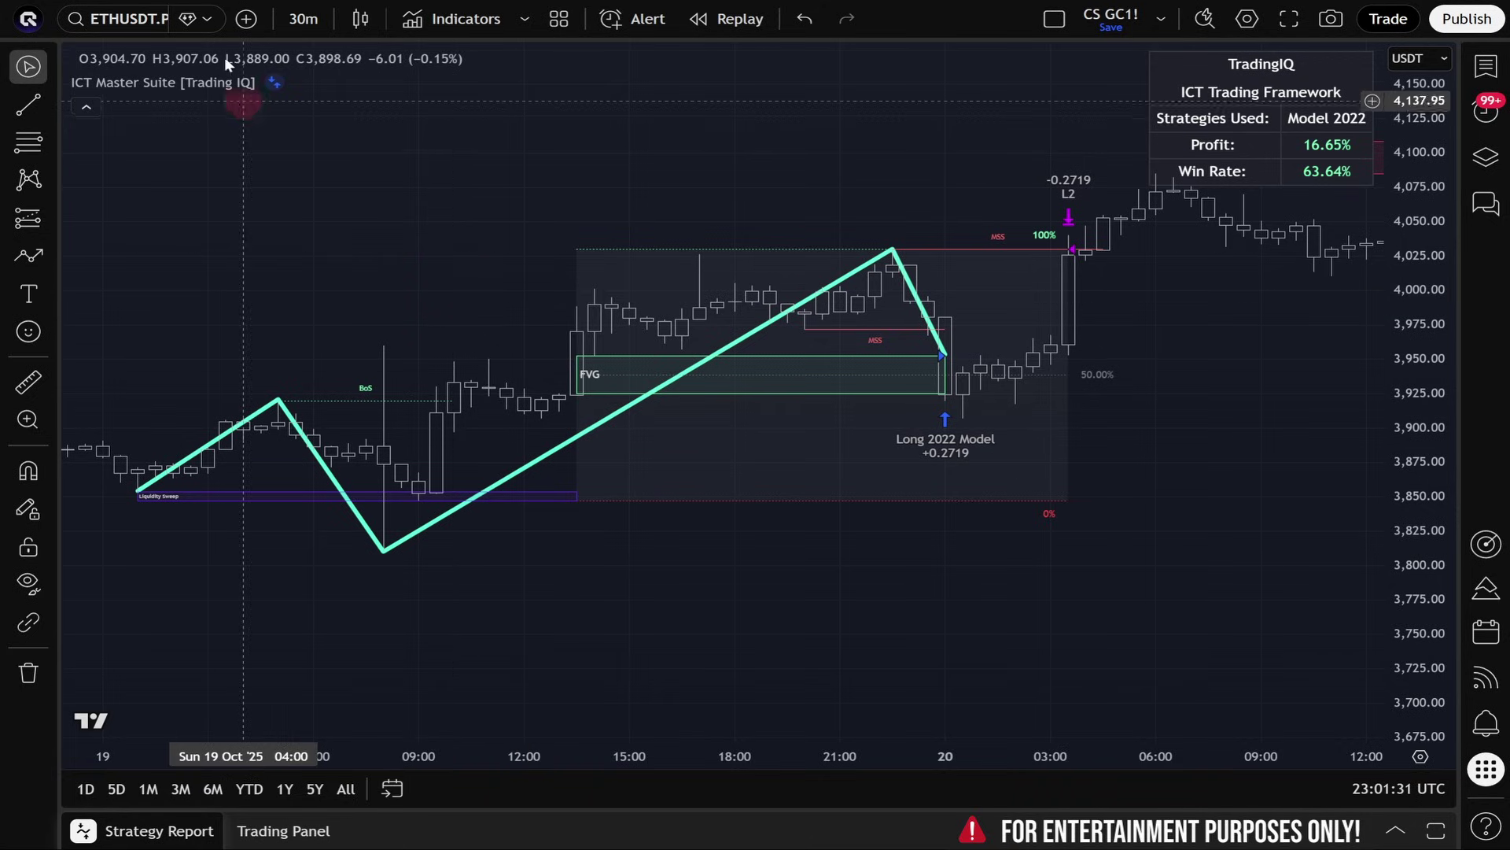
pyautogui.moveTo(202, 89)
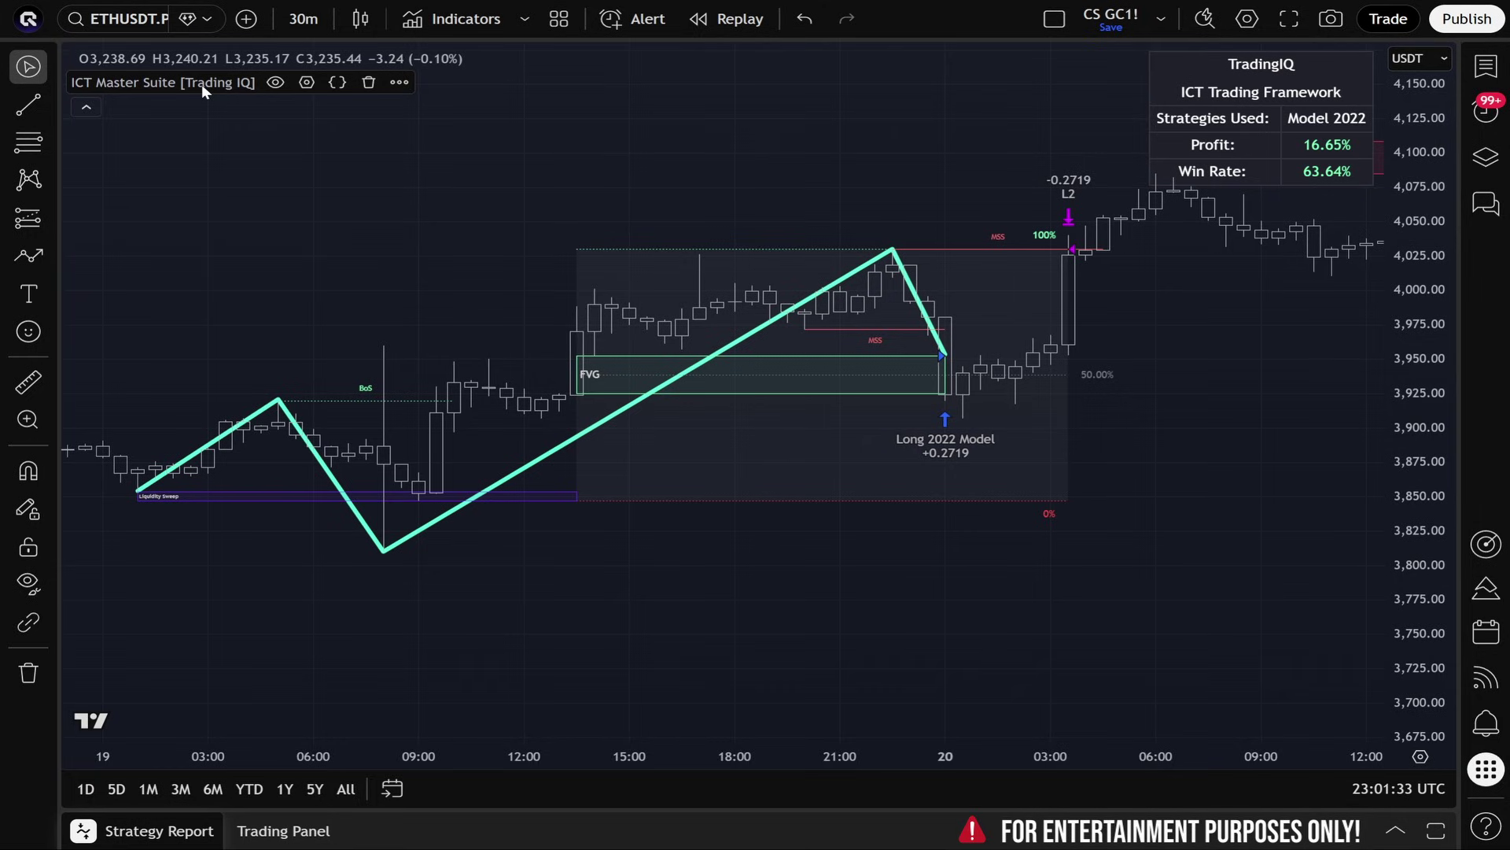
pyautogui.click(557, 535)
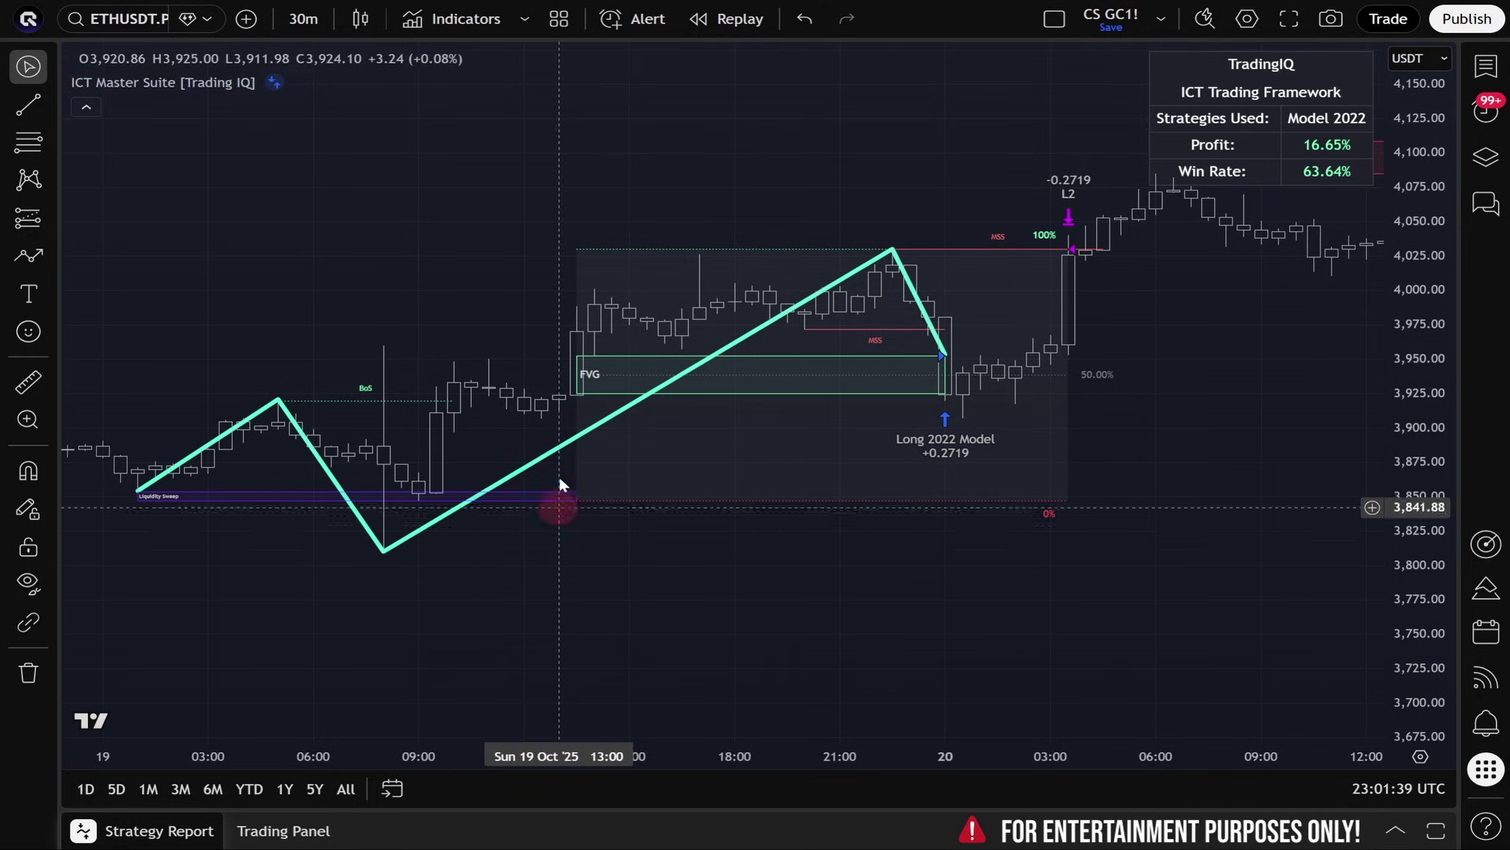
pyautogui.moveTo(179, 92)
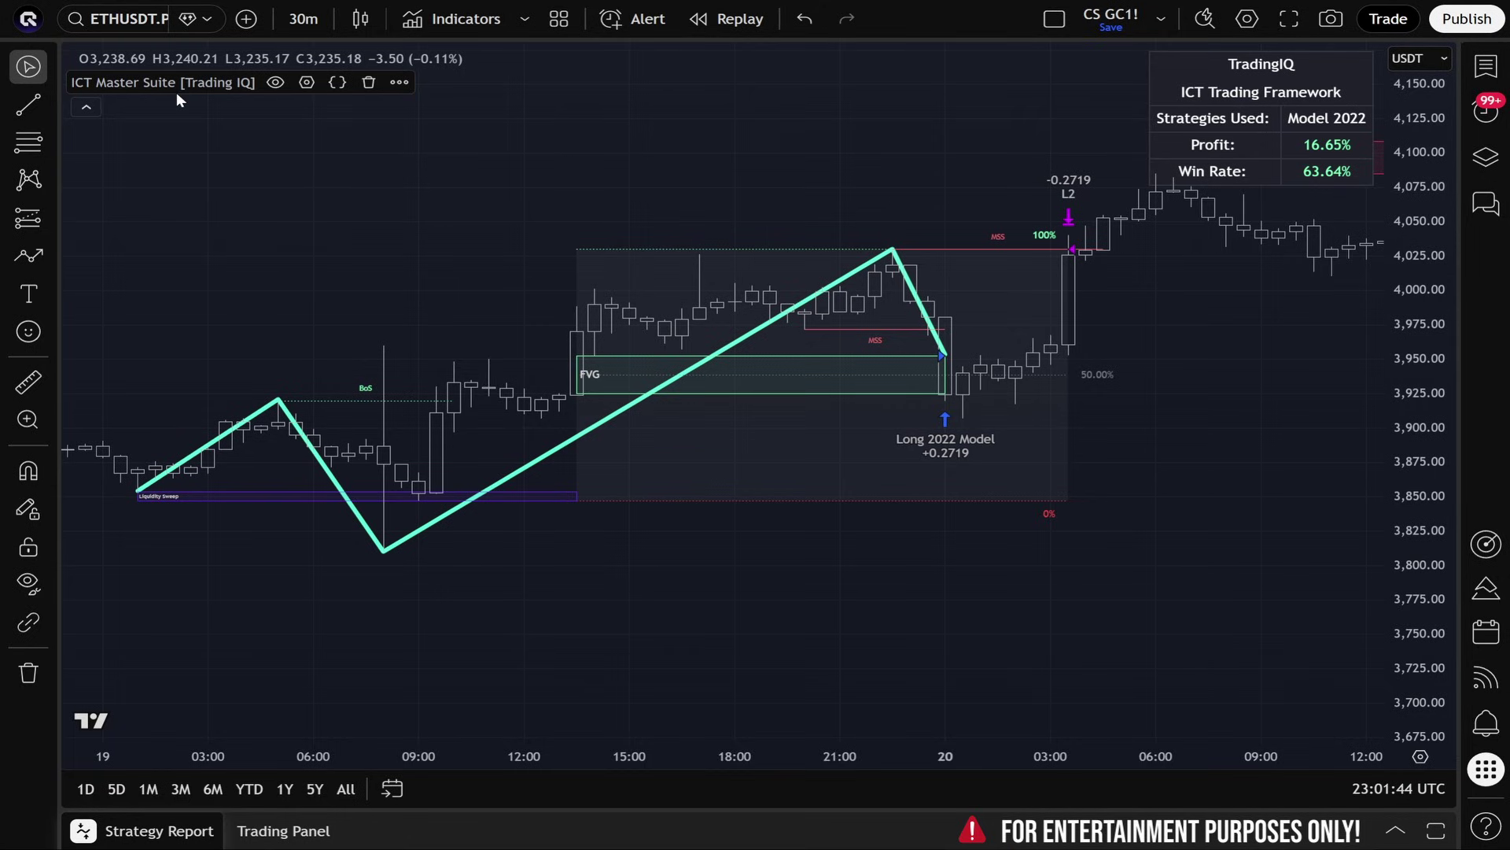
pyautogui.click(945, 376)
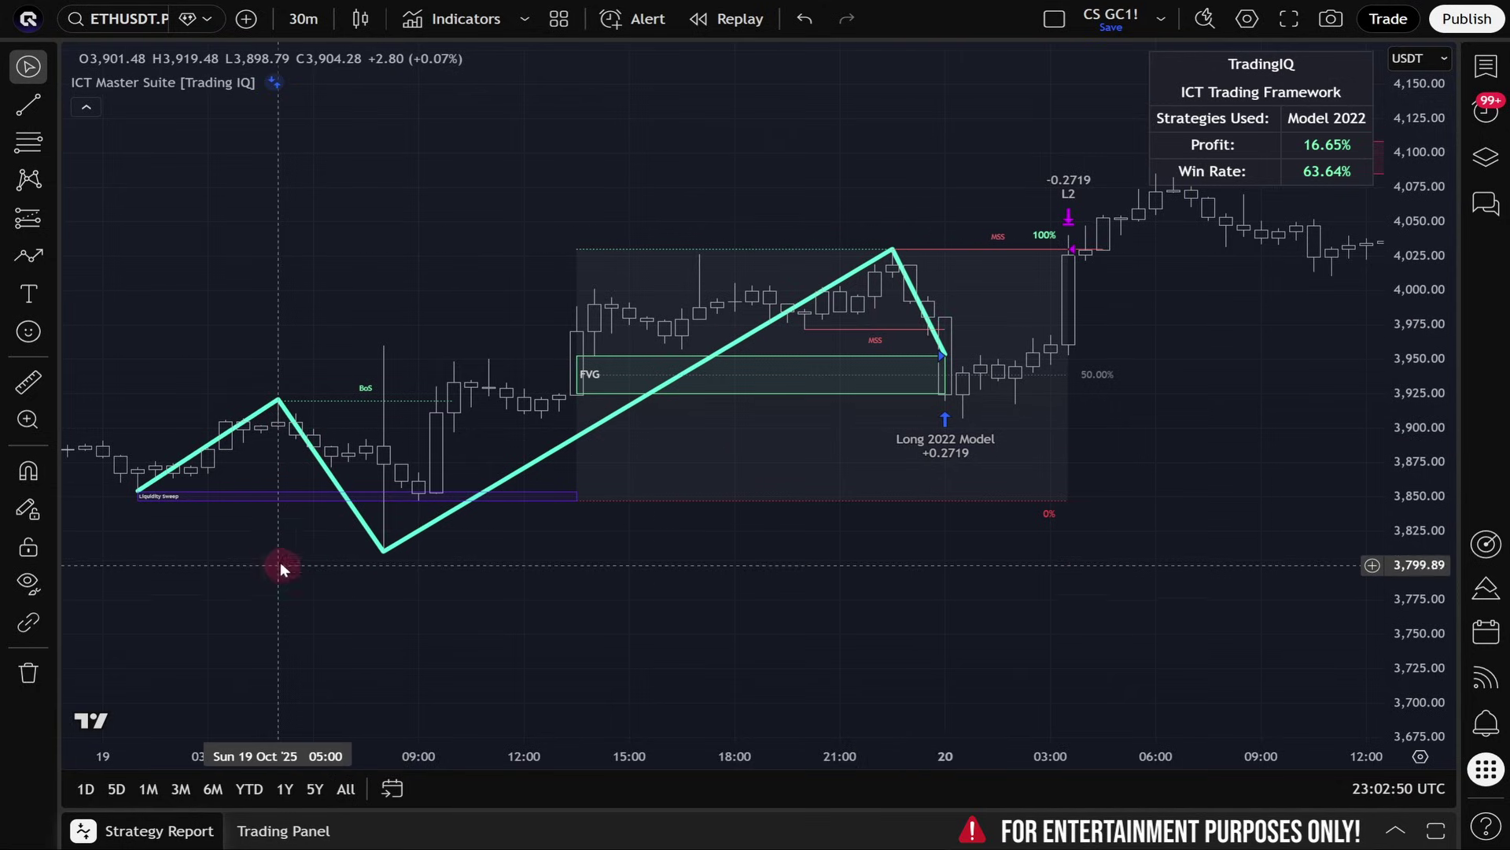
pyautogui.click(143, 496)
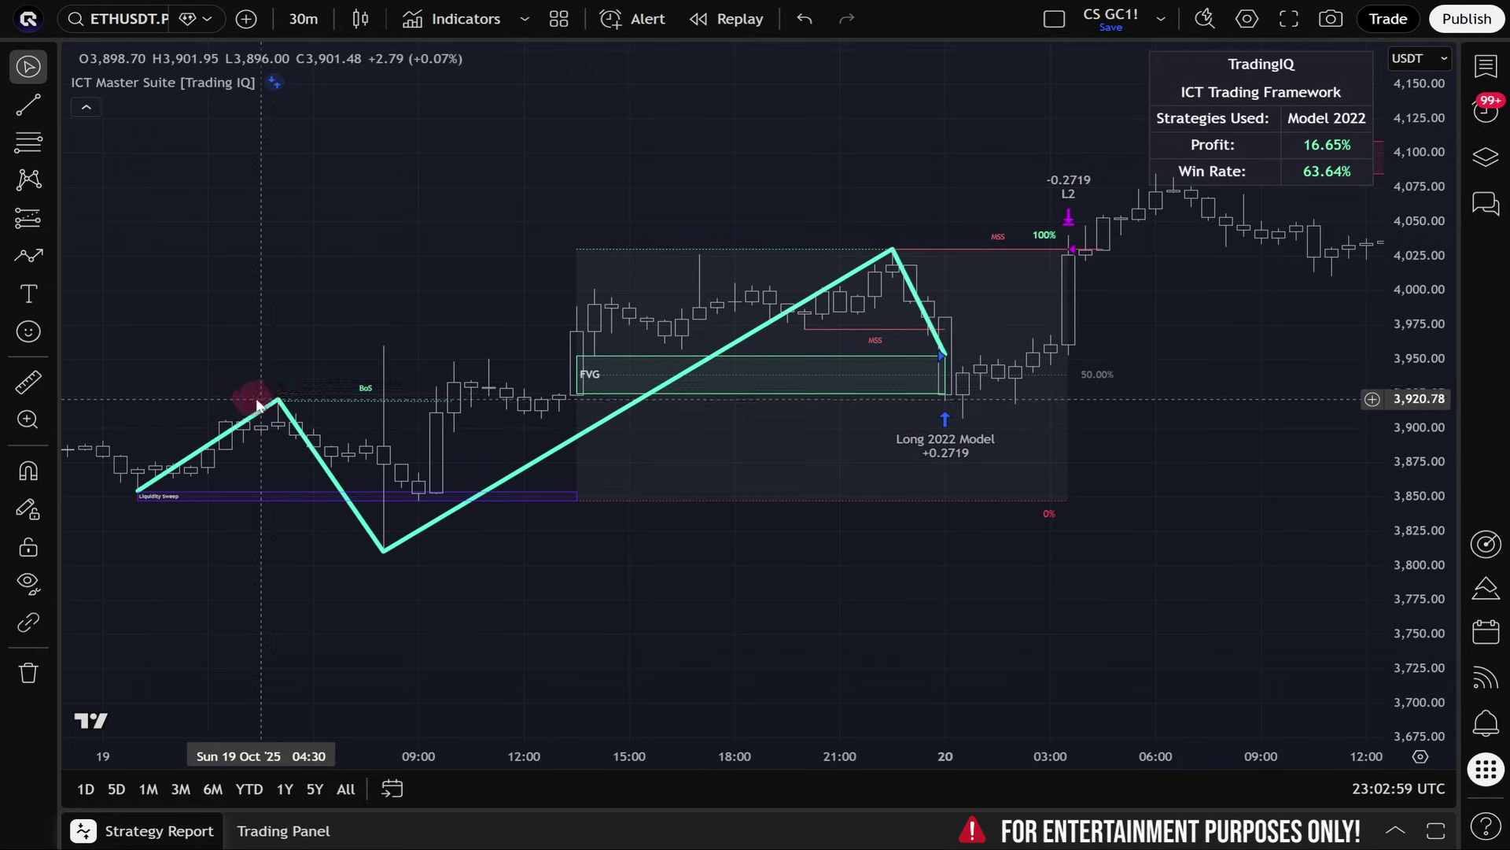
pyautogui.click(334, 539)
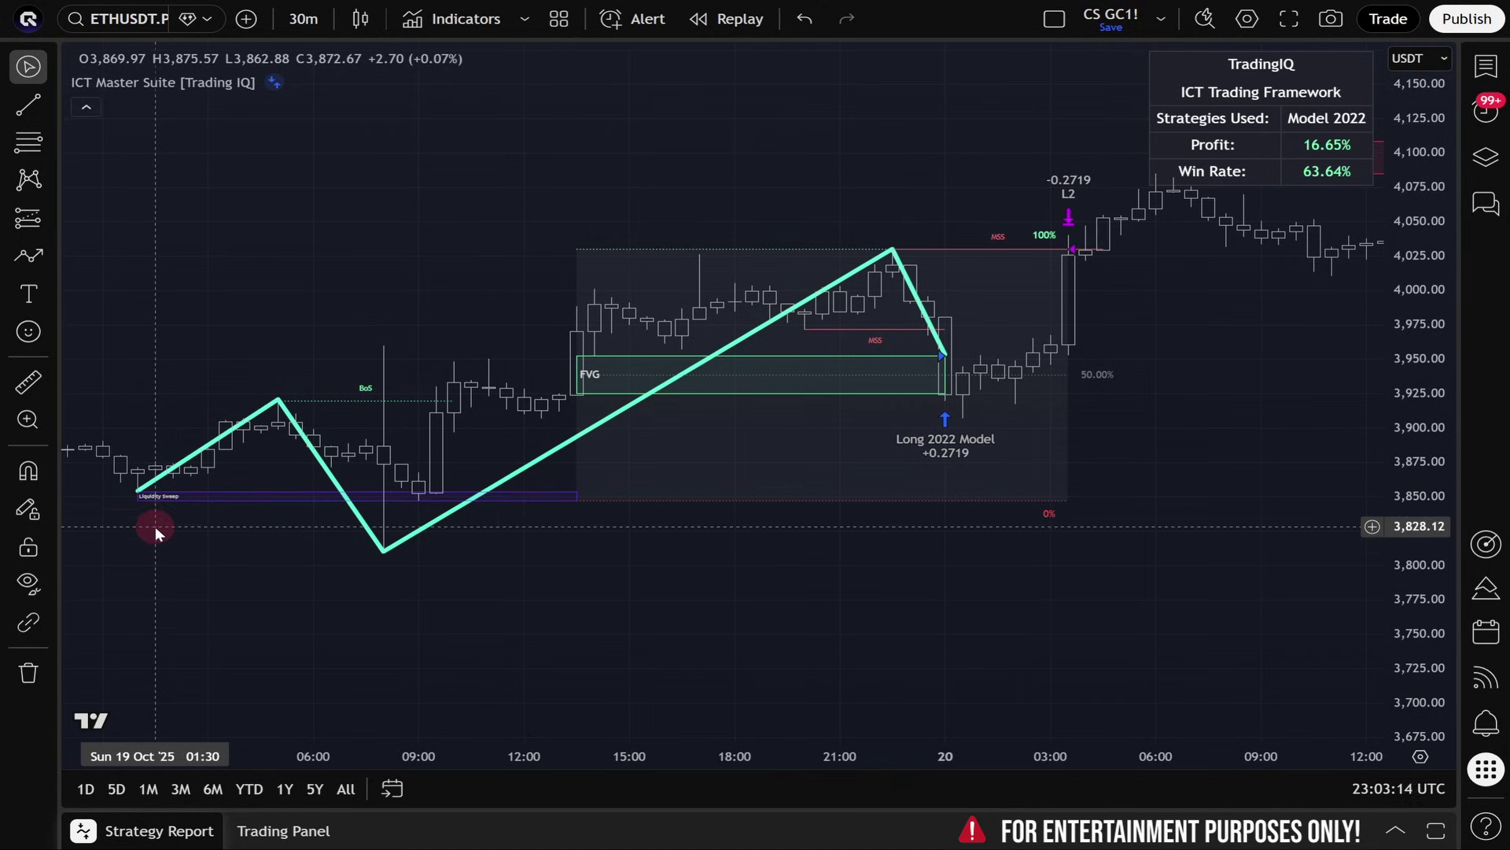
pyautogui.click(409, 539)
pyautogui.click(387, 517)
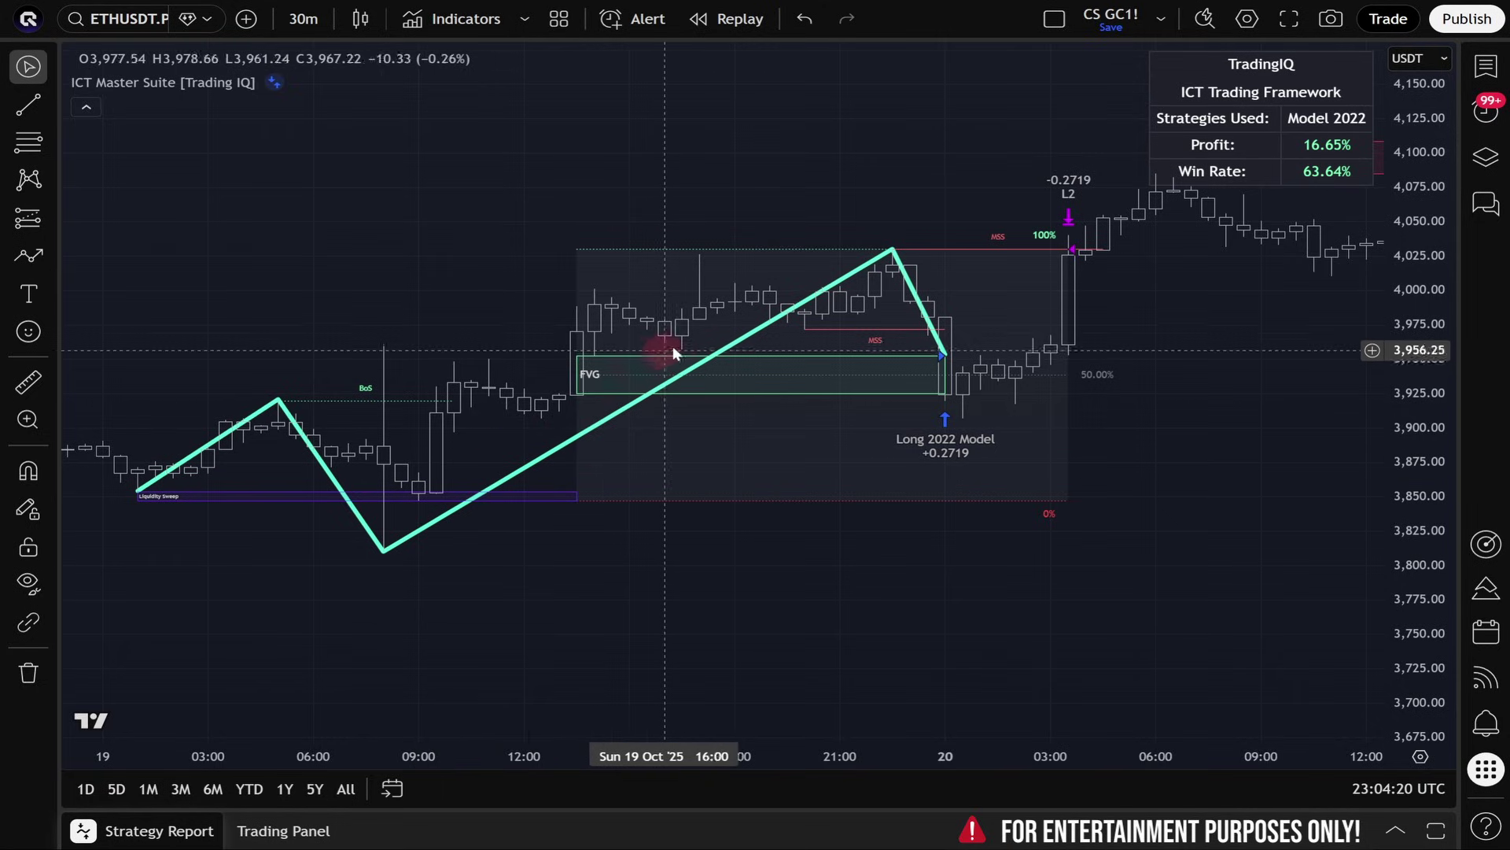
# Draw a horizontal level from the October swing high to the FVG, then reach the November Short trade
pyautogui.click(29, 105)
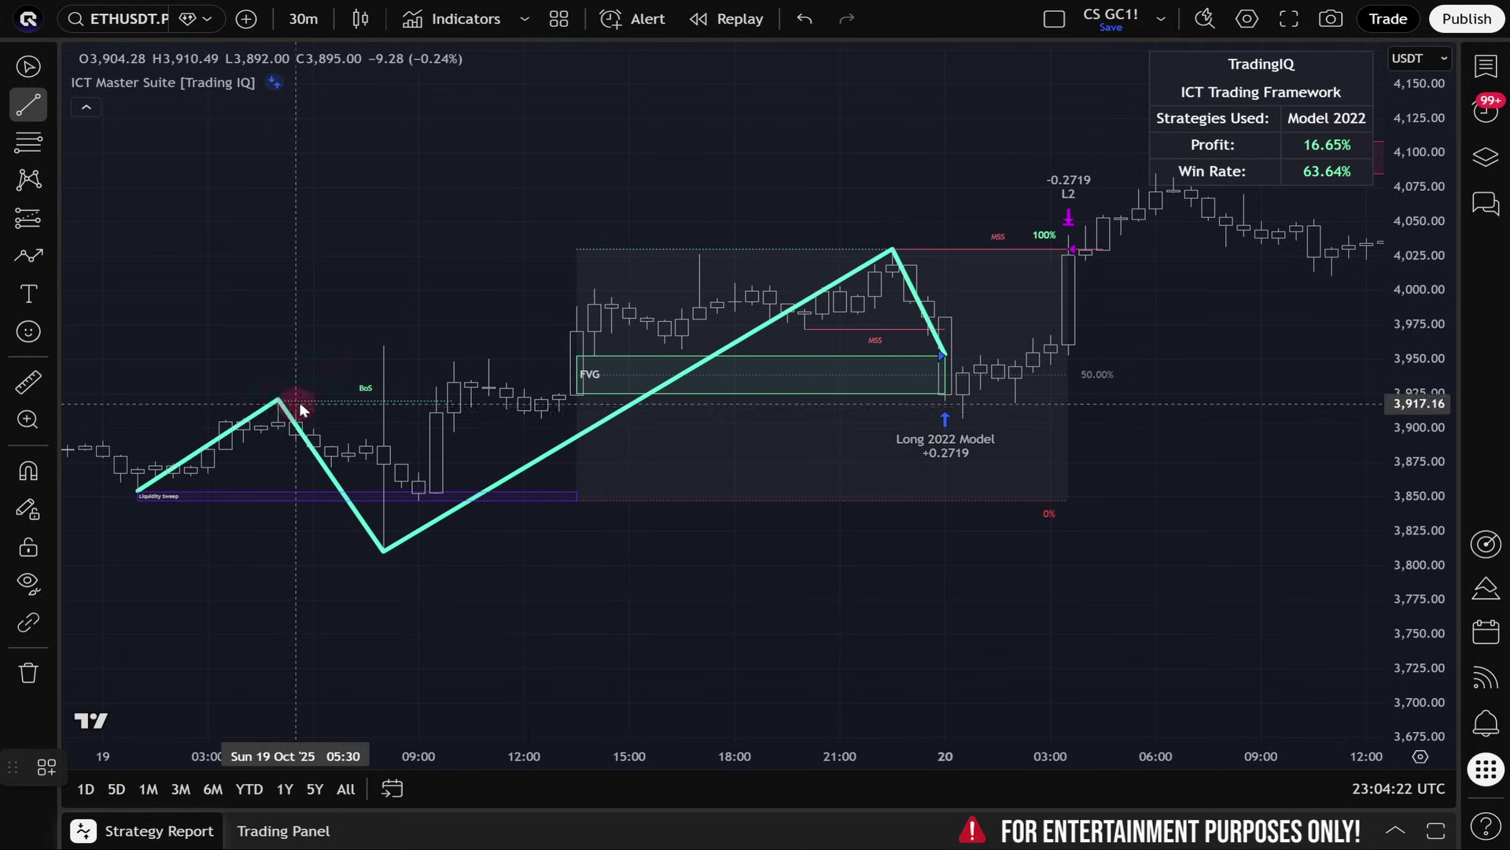
pyautogui.moveTo(280, 401); pyautogui.dragTo(596, 401)
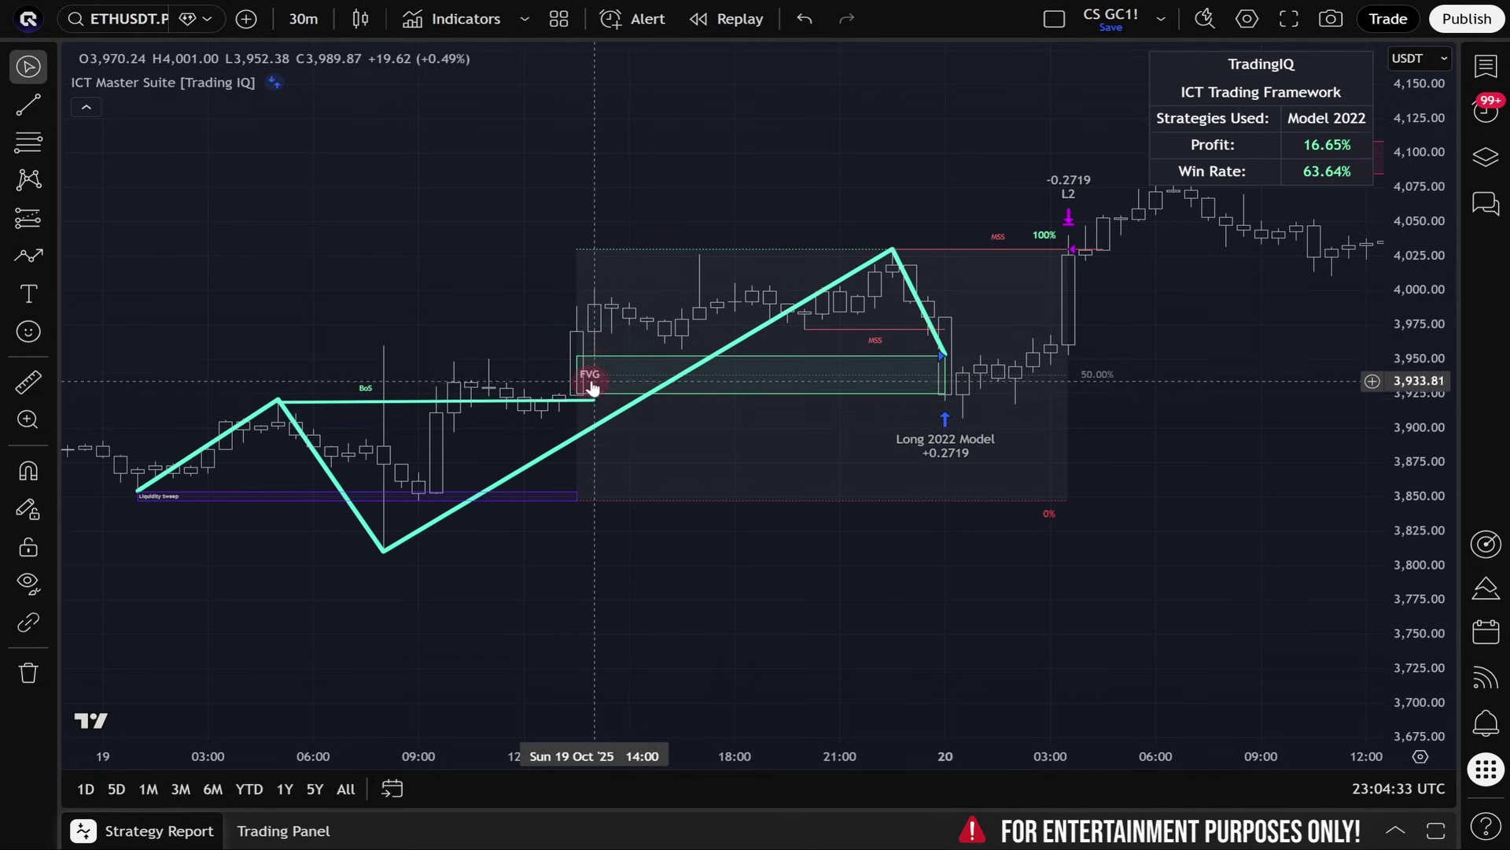
pyautogui.click(899, 268)
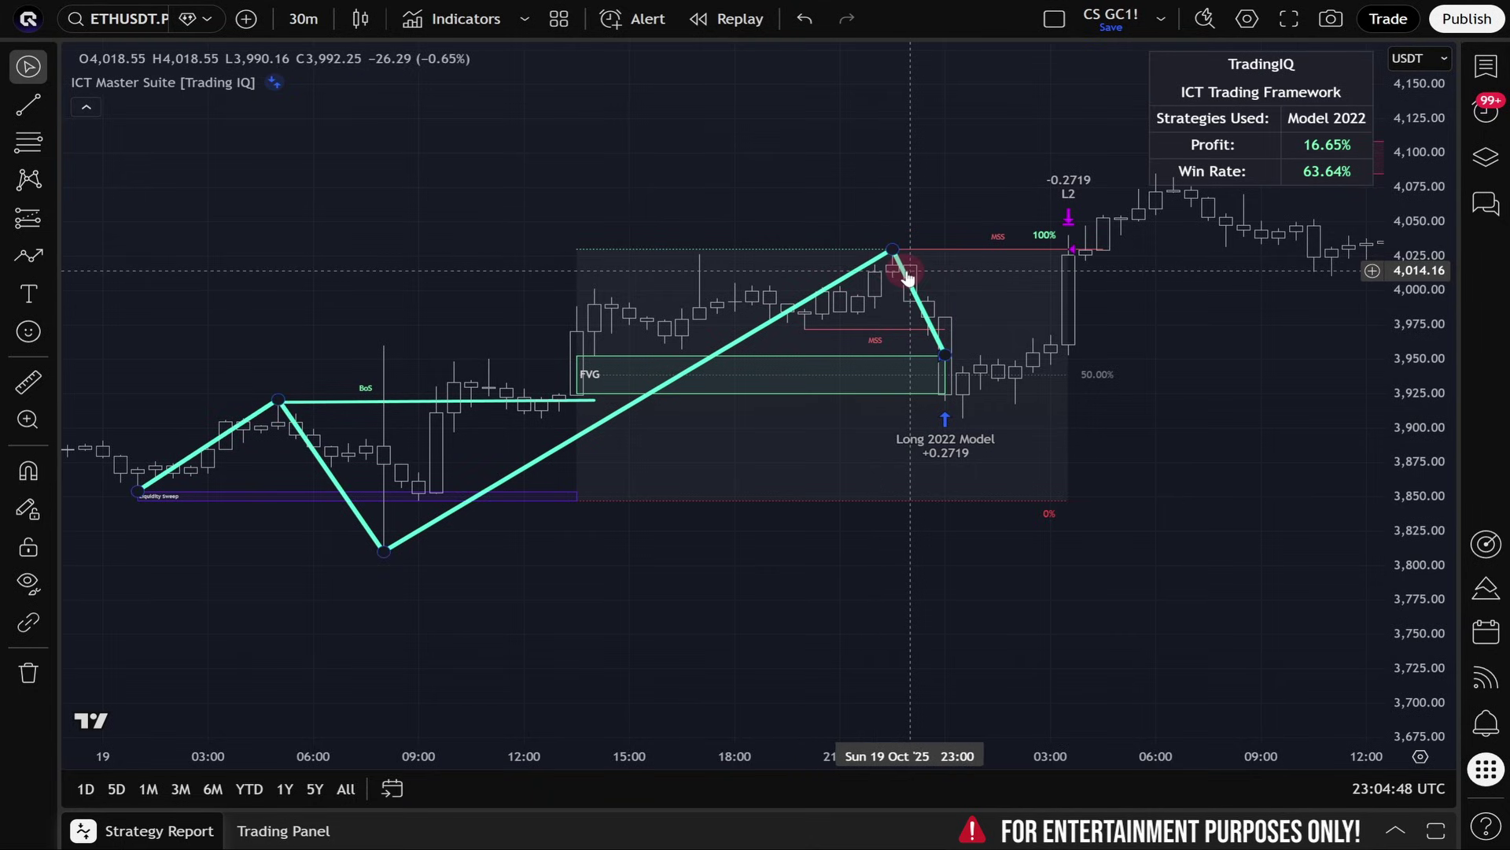
pyautogui.click(932, 268)
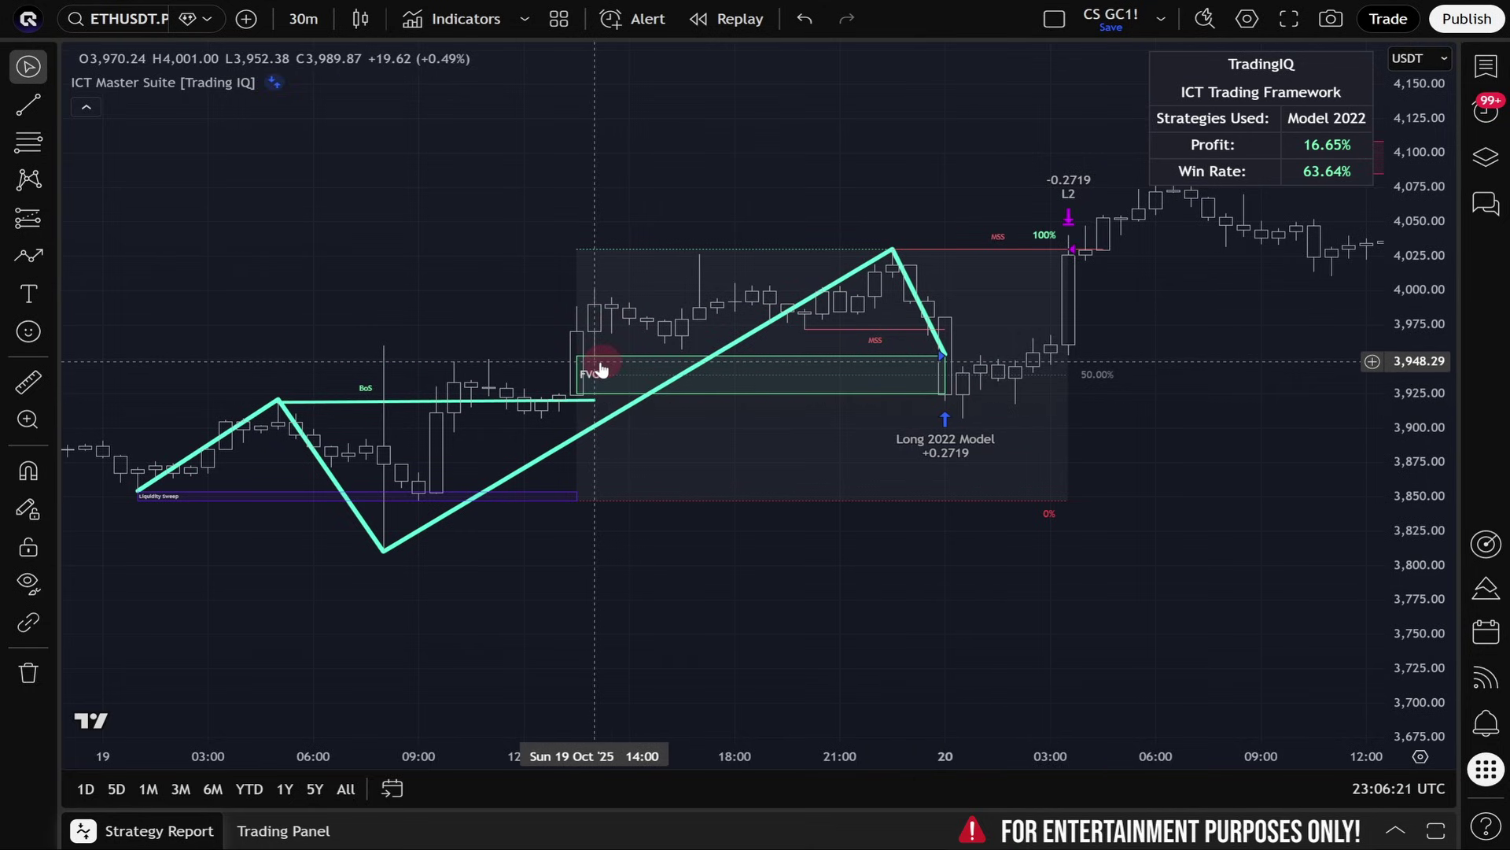
pyautogui.click(1068, 258)
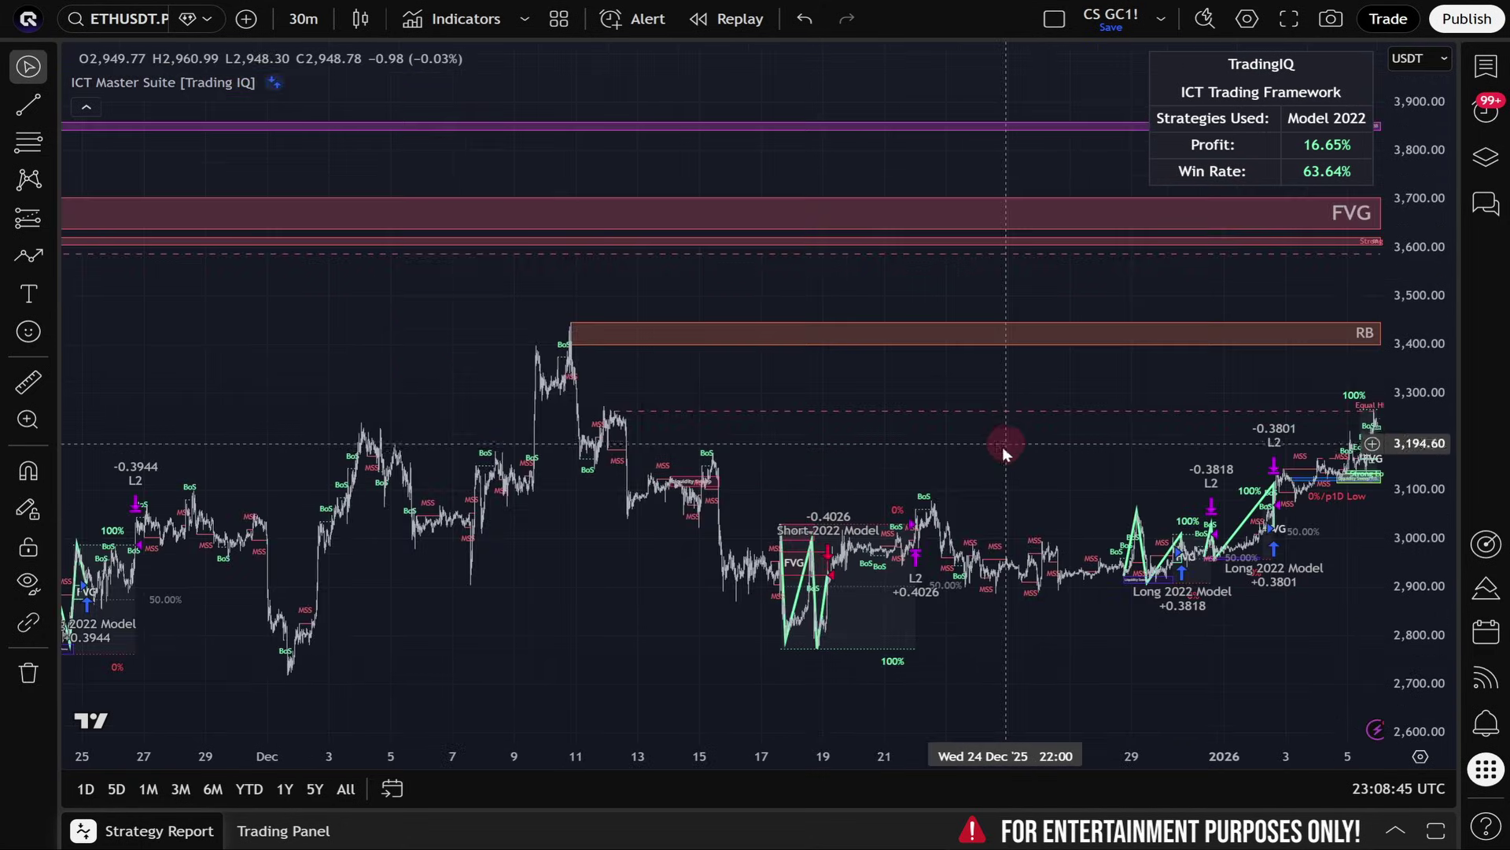
# Pan across the recent trades, then enlarge the Strategy Report panel to fill most of the screen
pyautogui.moveTo(1002, 446); pyautogui.dragTo(639, 432)
pyautogui.moveTo(1177, 562); pyautogui.dragTo(919, 604)
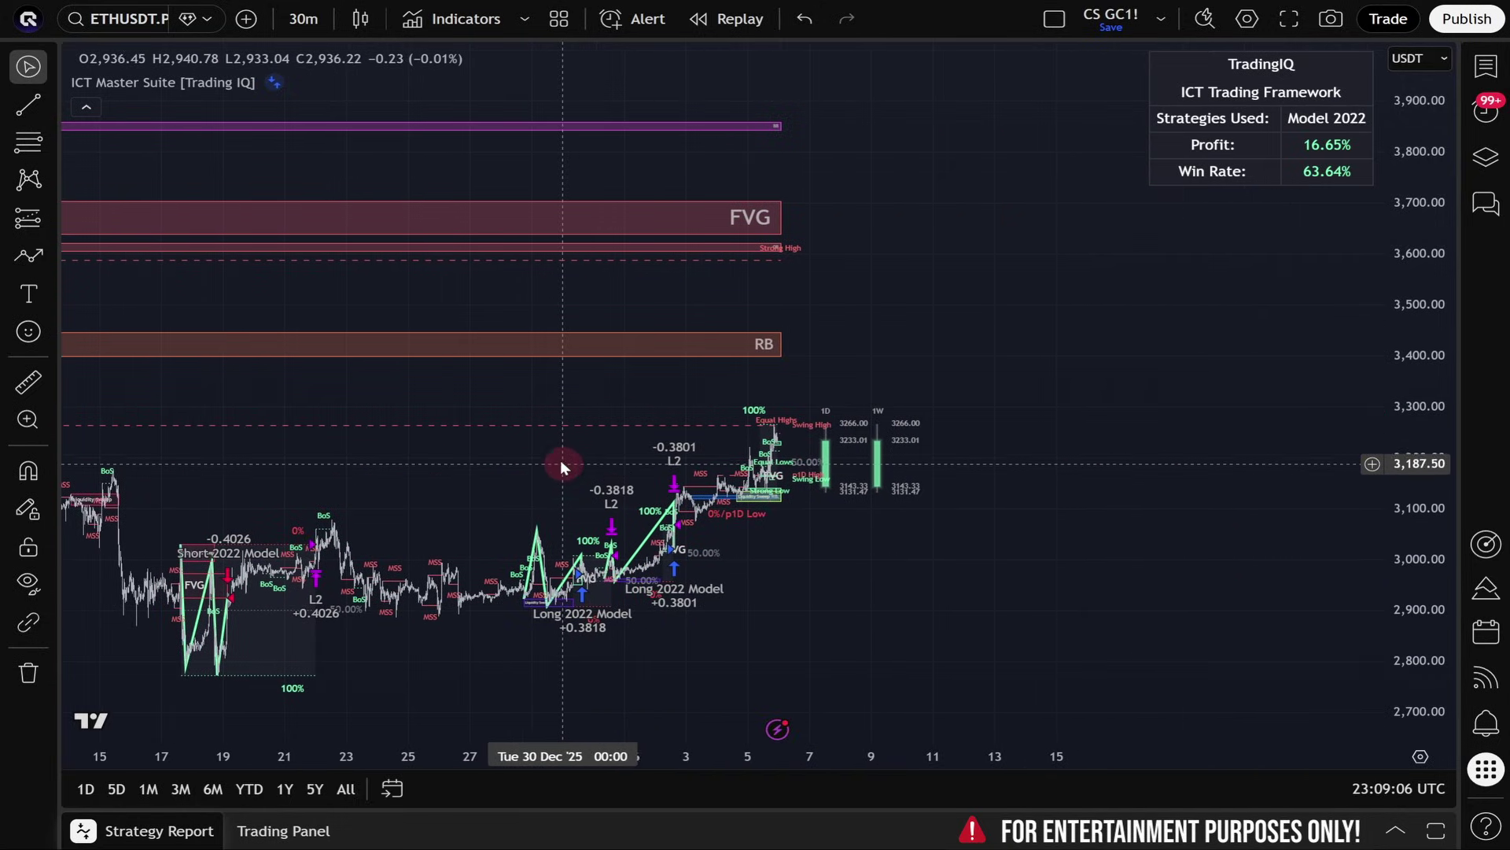
pyautogui.moveTo(564, 464); pyautogui.dragTo(733, 483)
pyautogui.moveTo(678, 810); pyautogui.dragTo(887, 81)
pyautogui.moveTo(792, 118); pyautogui.dragTo(888, 230)
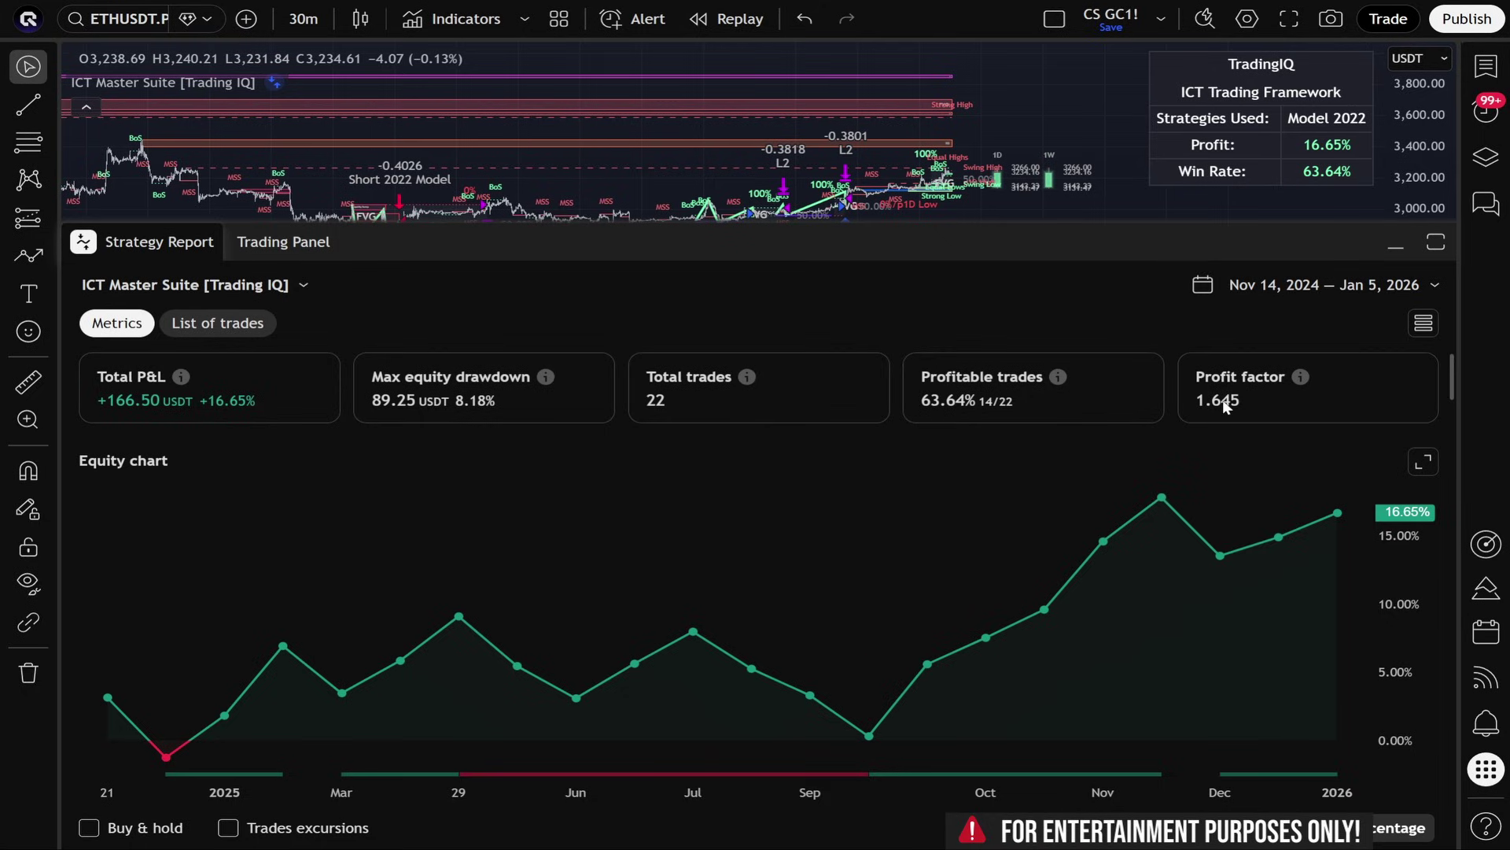
pyautogui.scroll(-5, 1220, 657)
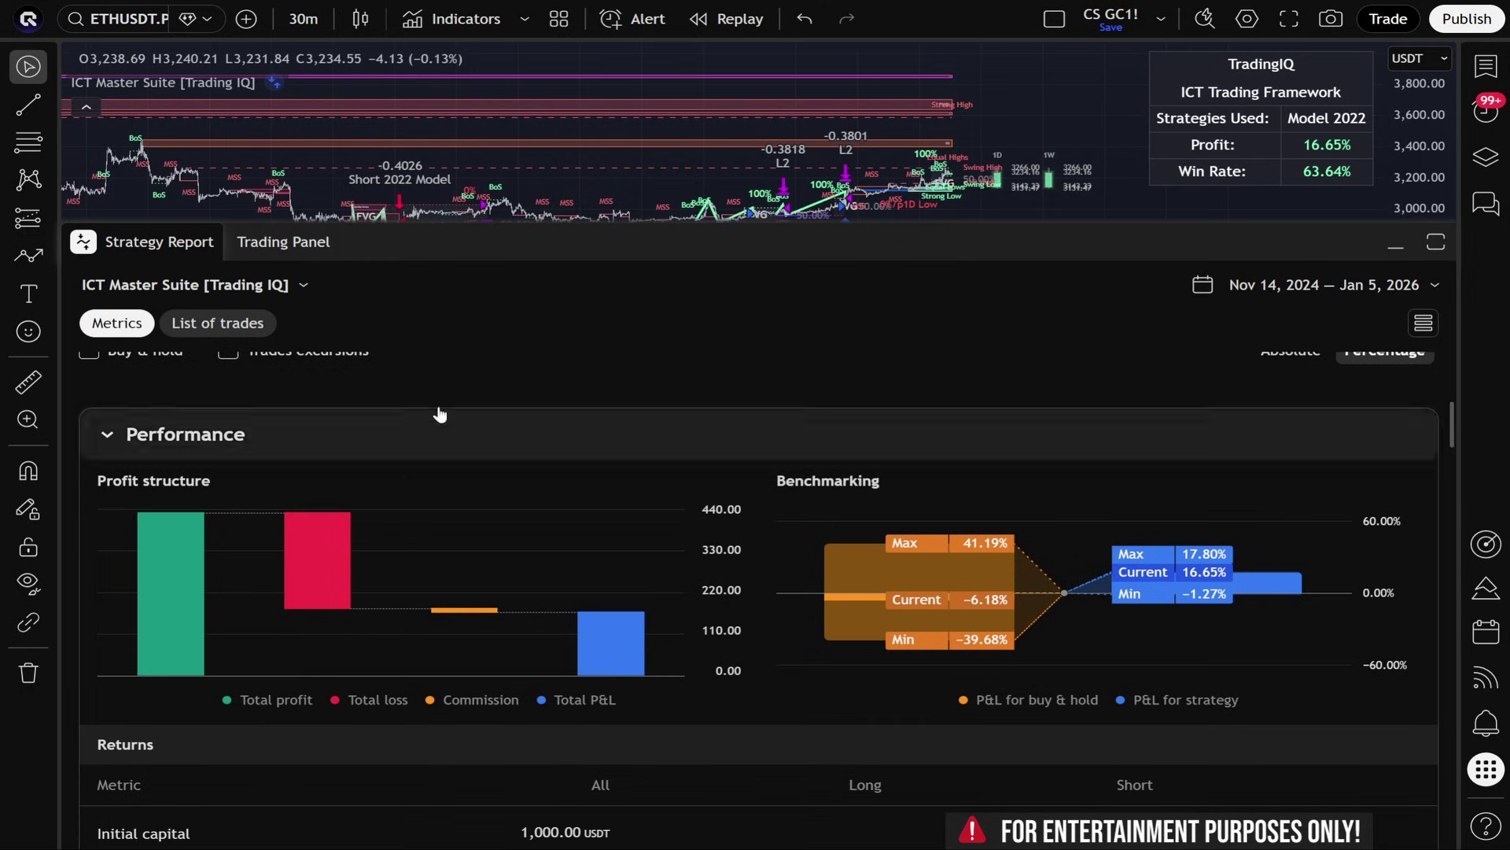
pyautogui.scroll(-10, 825, 496)
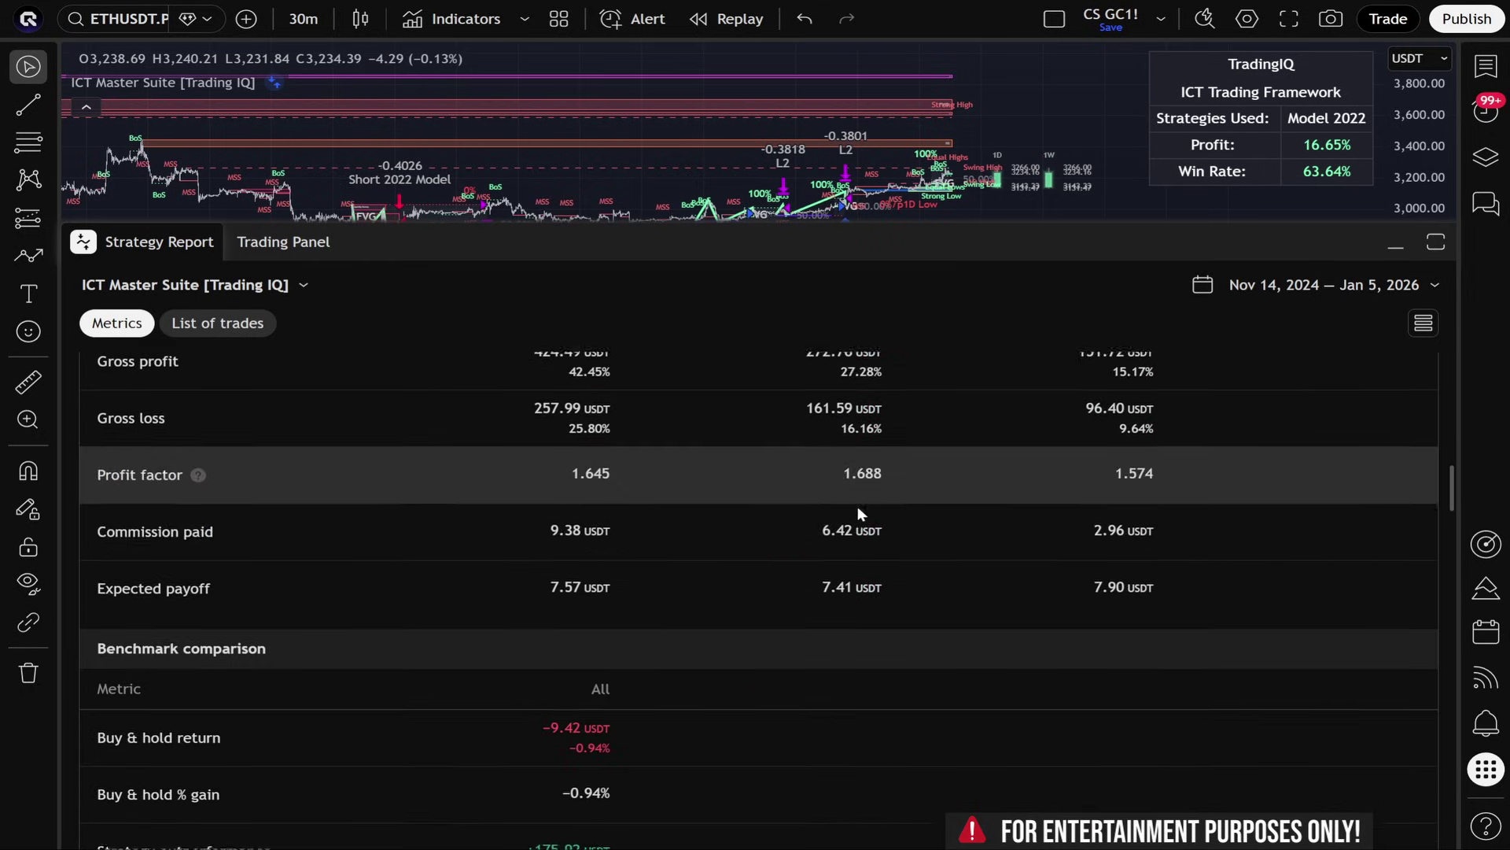
pyautogui.scroll(-9, 859, 519)
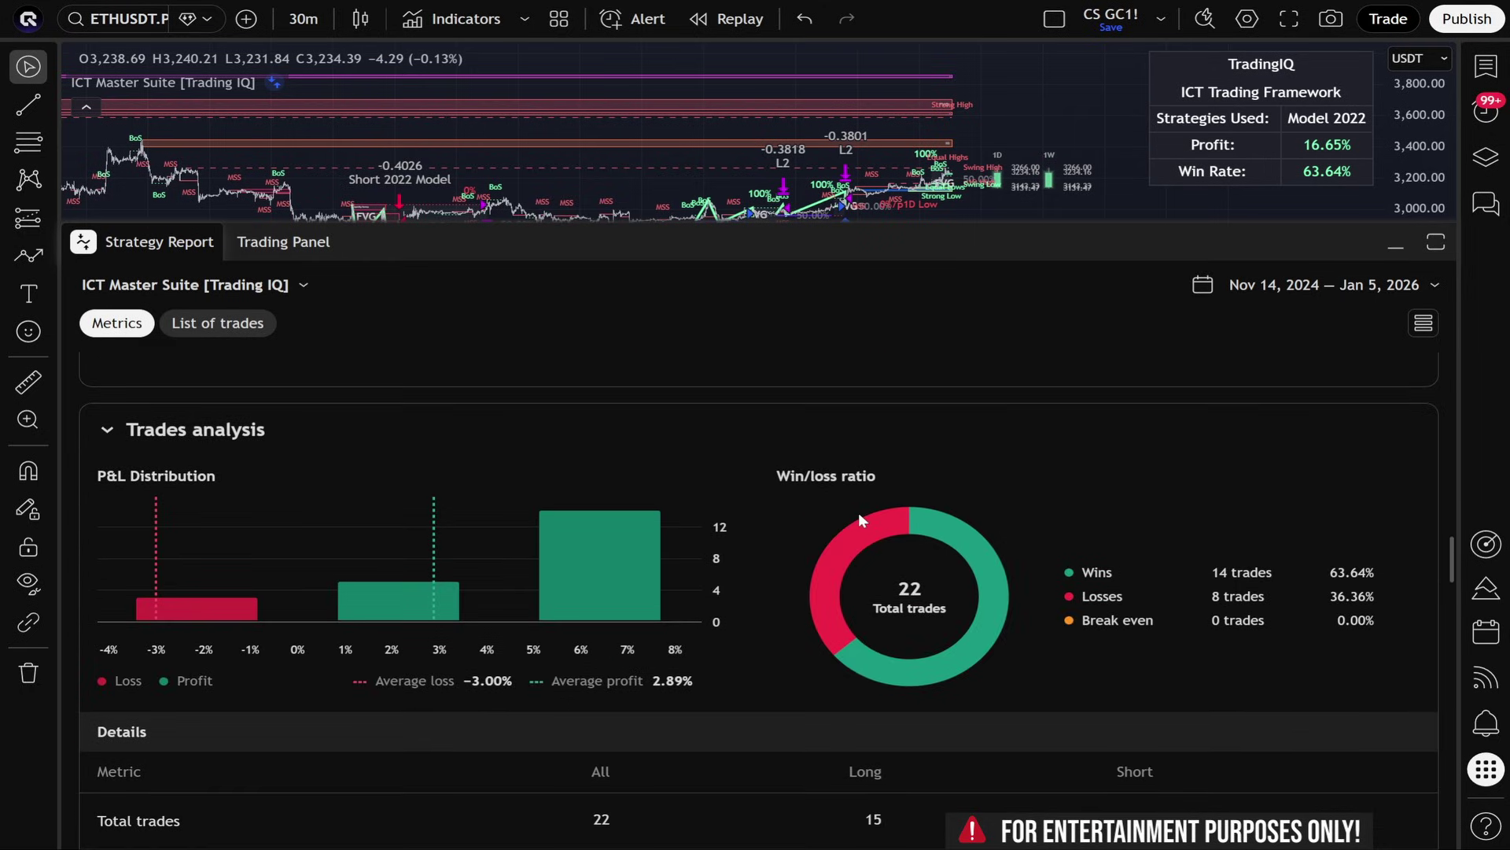
pyautogui.scroll(-2, 857, 512)
pyautogui.scroll(2, 857, 512)
pyautogui.scroll(-7, 858, 512)
pyautogui.scroll(-12, 857, 512)
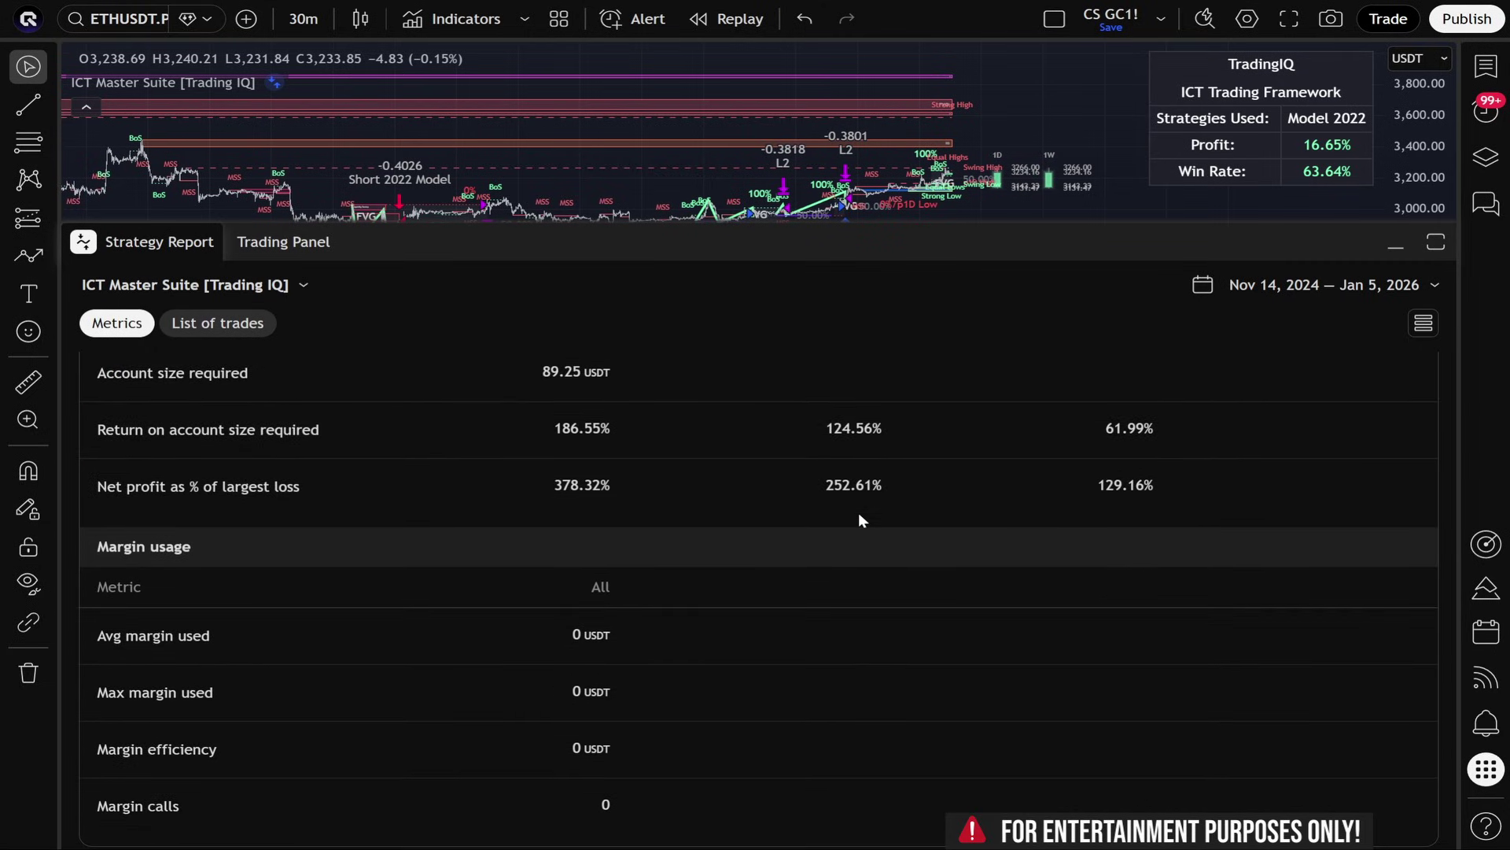
pyautogui.scroll(-4, 856, 517)
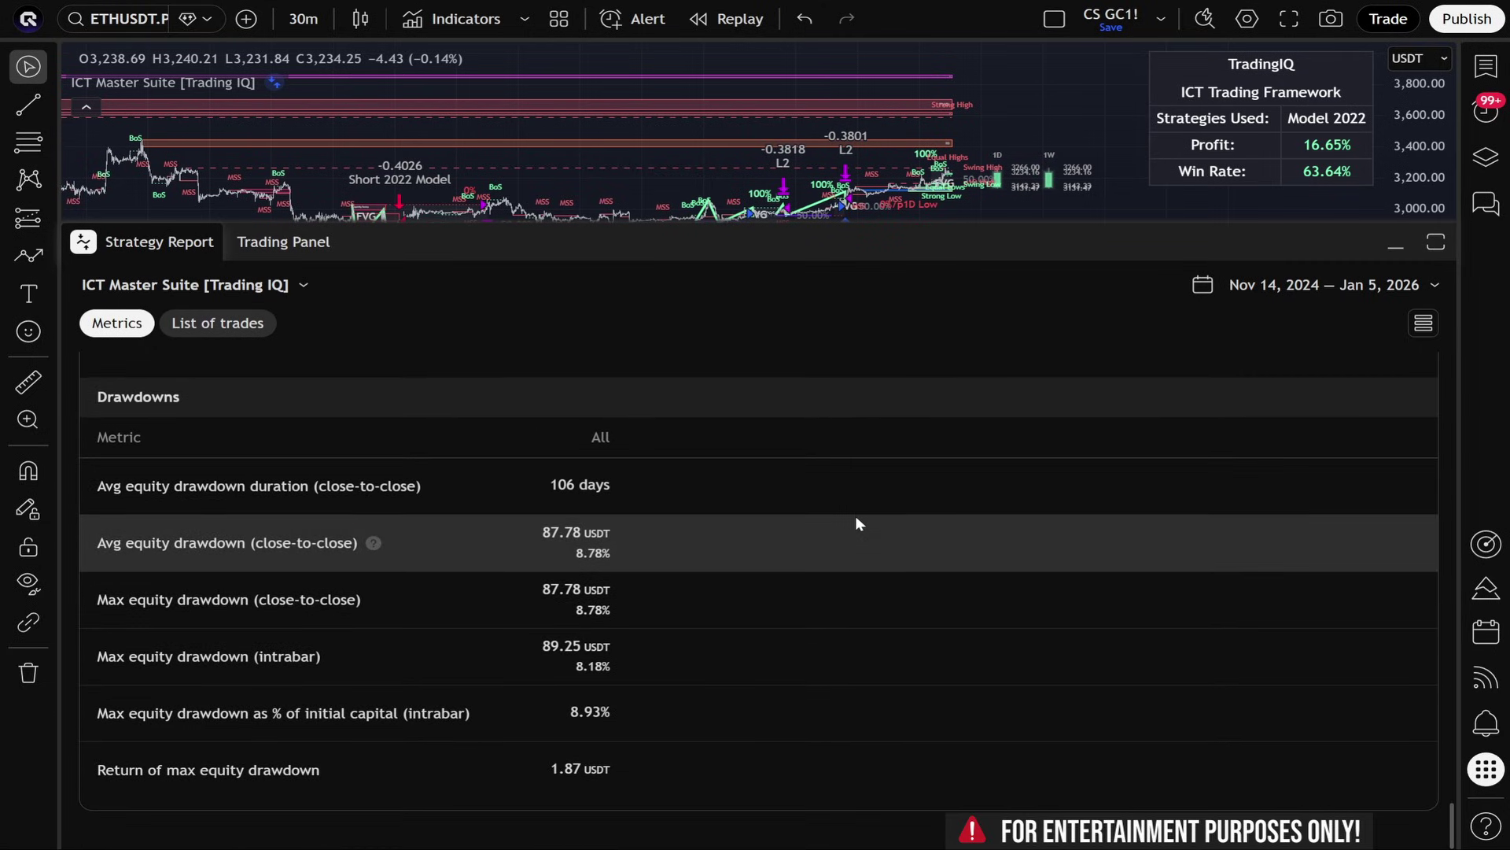
pyautogui.scroll(20, 856, 516)
pyautogui.scroll(-2, 665, 405)
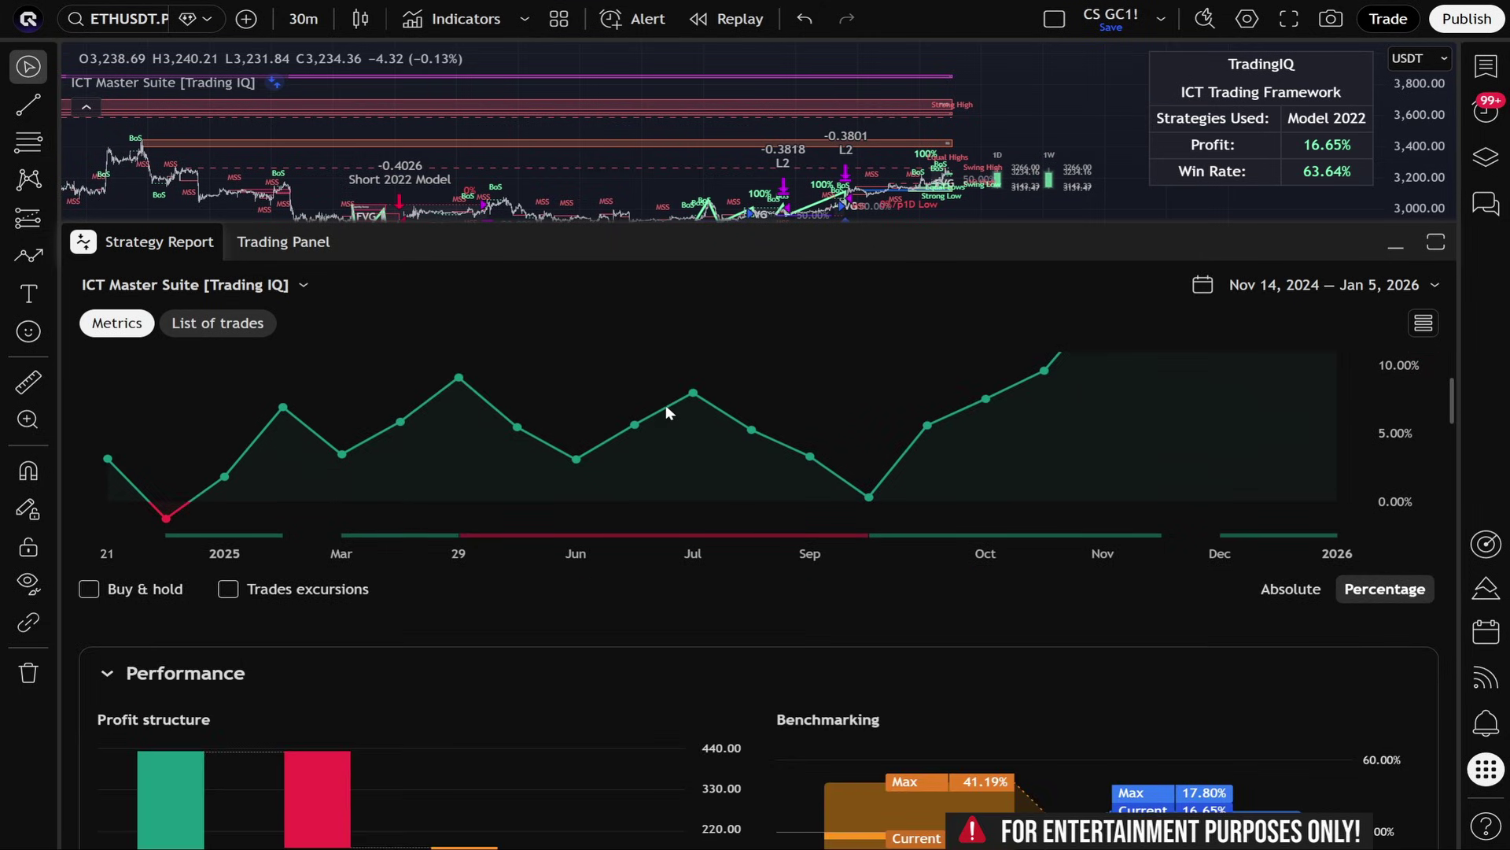
pyautogui.scroll(-5, 666, 404)
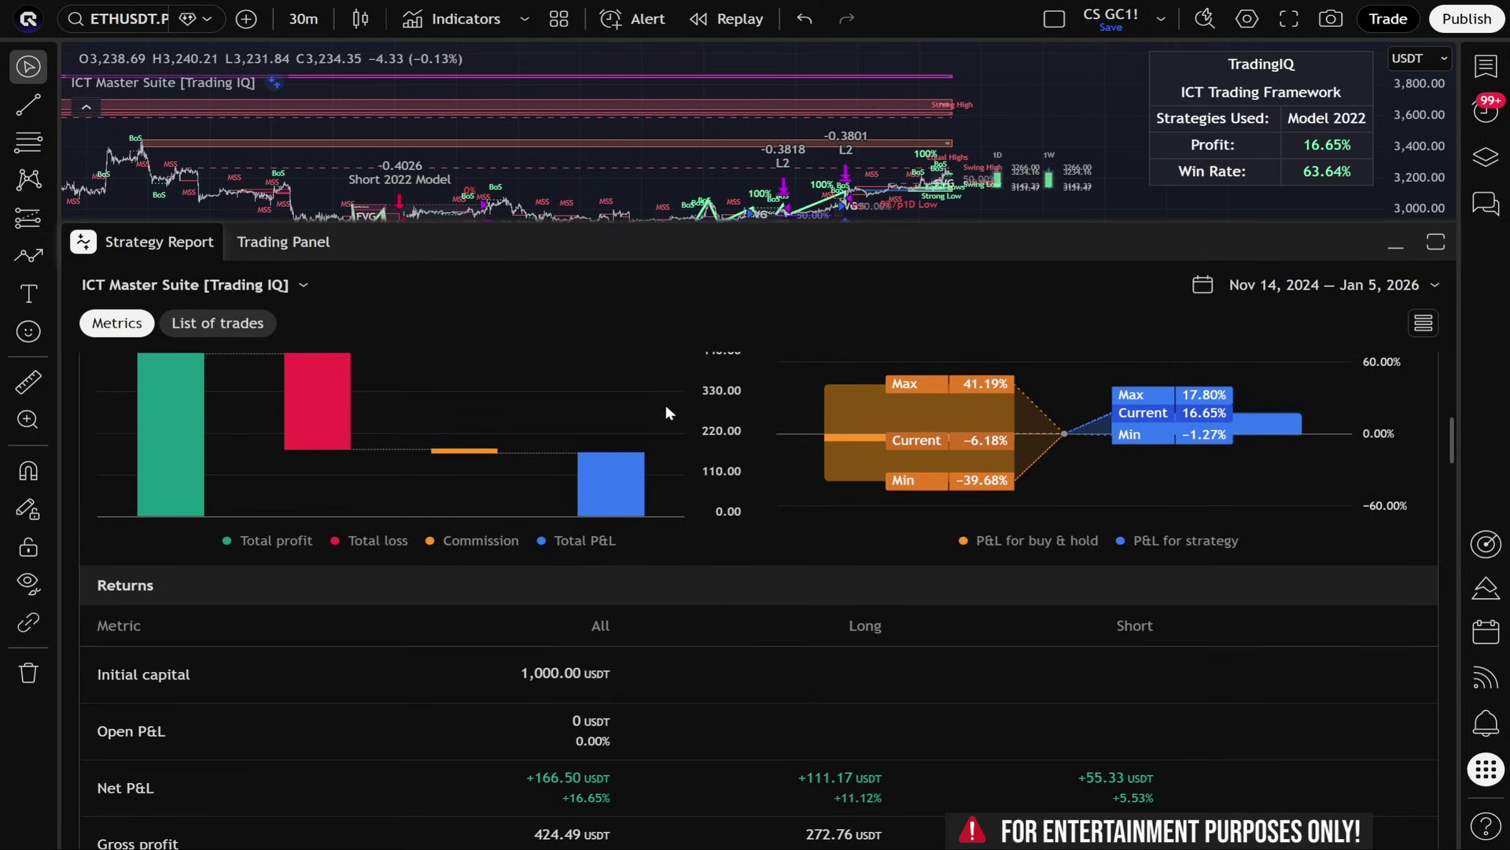
pyautogui.scroll(-3, 666, 404)
pyautogui.scroll(-3, 328, 568)
pyautogui.scroll(12, 324, 625)
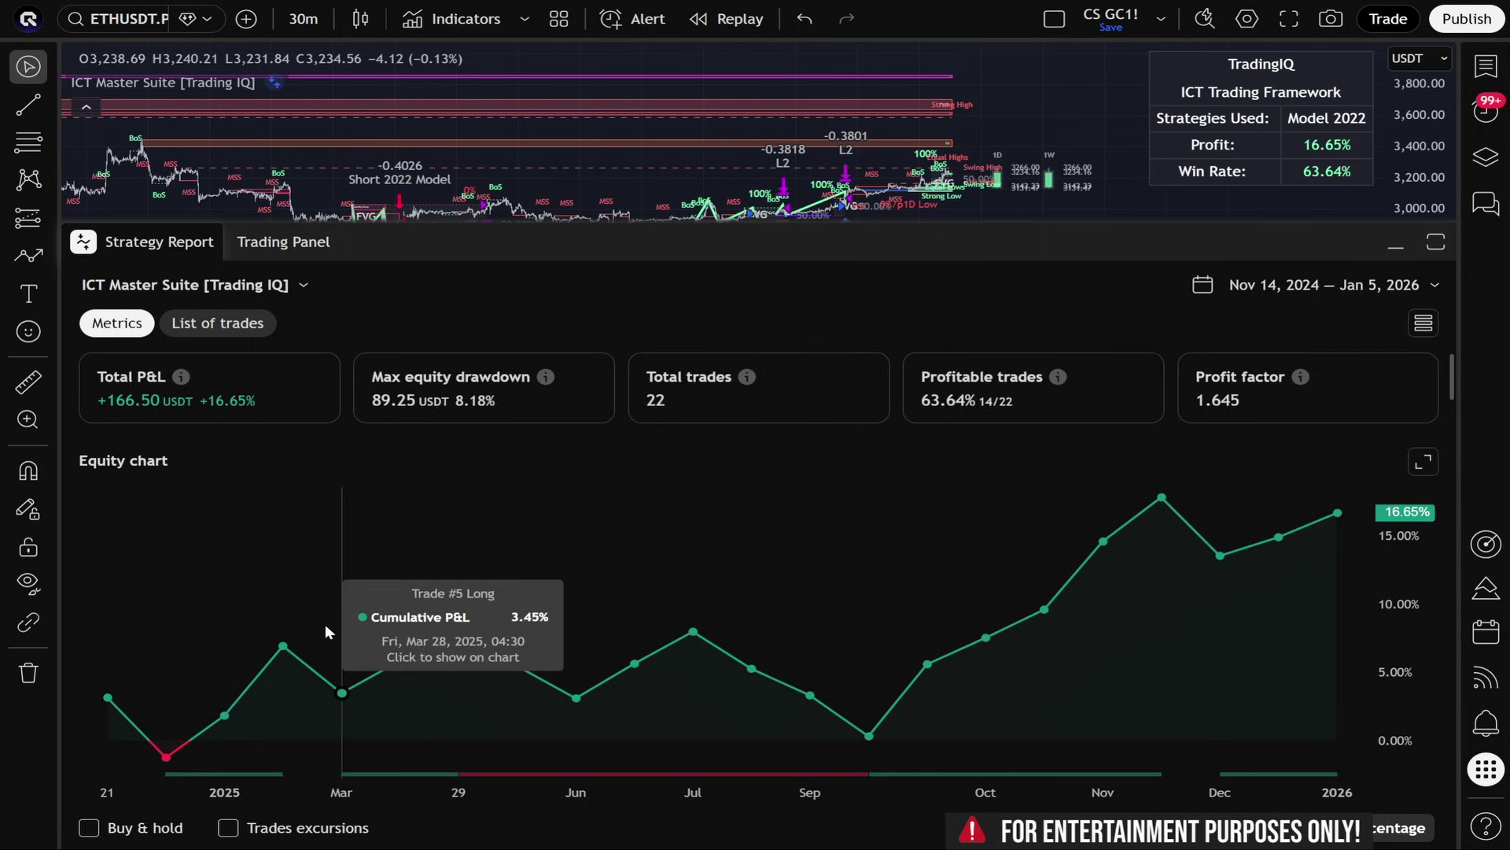
# Open the ICT Master Suite settings and review its Inputs, including the Model 2022 Long and Short toggles
pyautogui.doubleClick(691, 667)
pyautogui.scroll(-10, 914, 423)
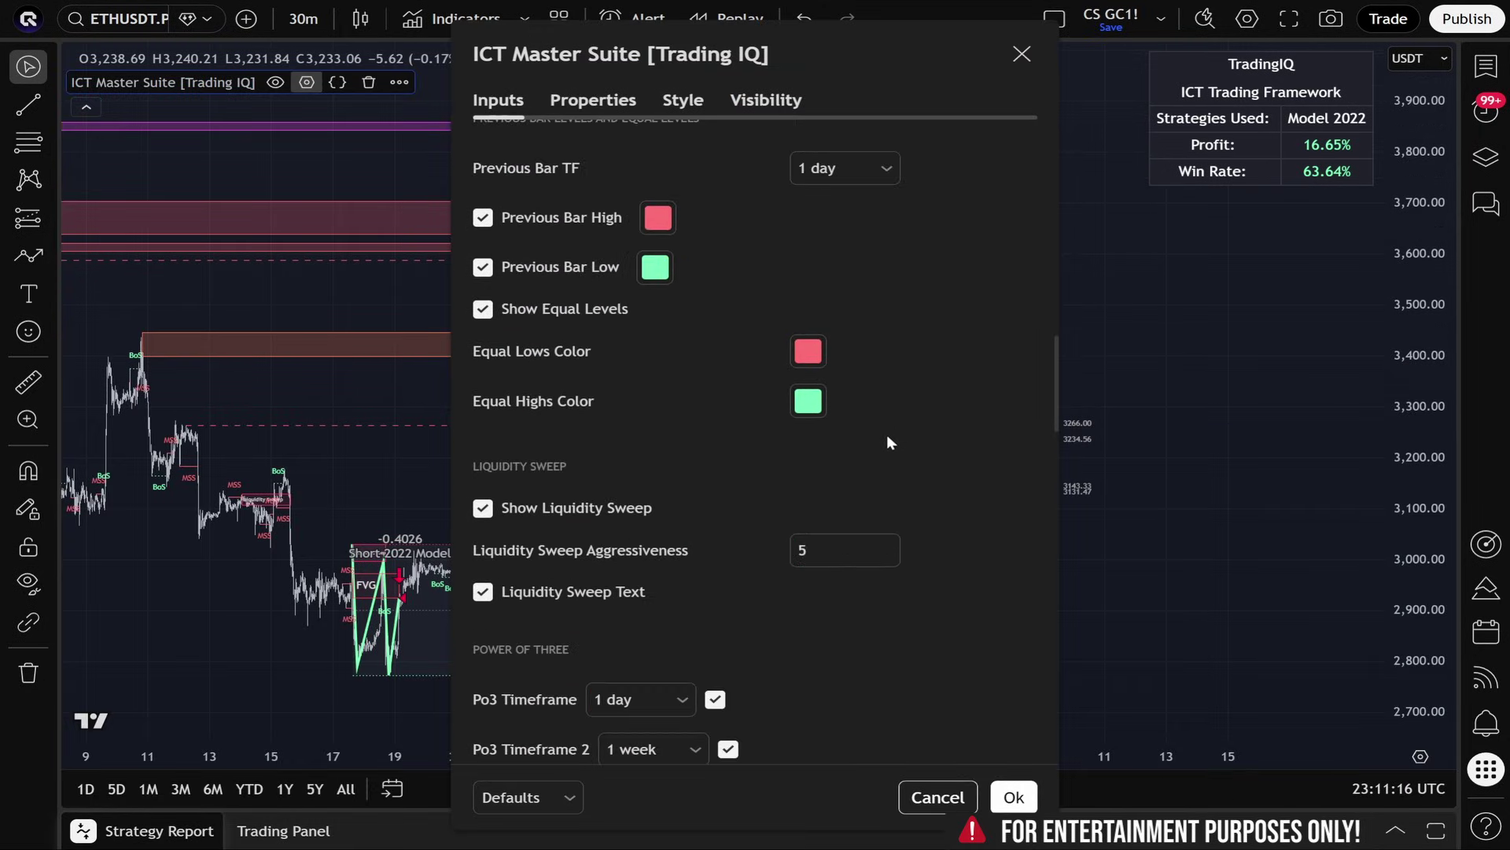
pyautogui.scroll(-15, 881, 447)
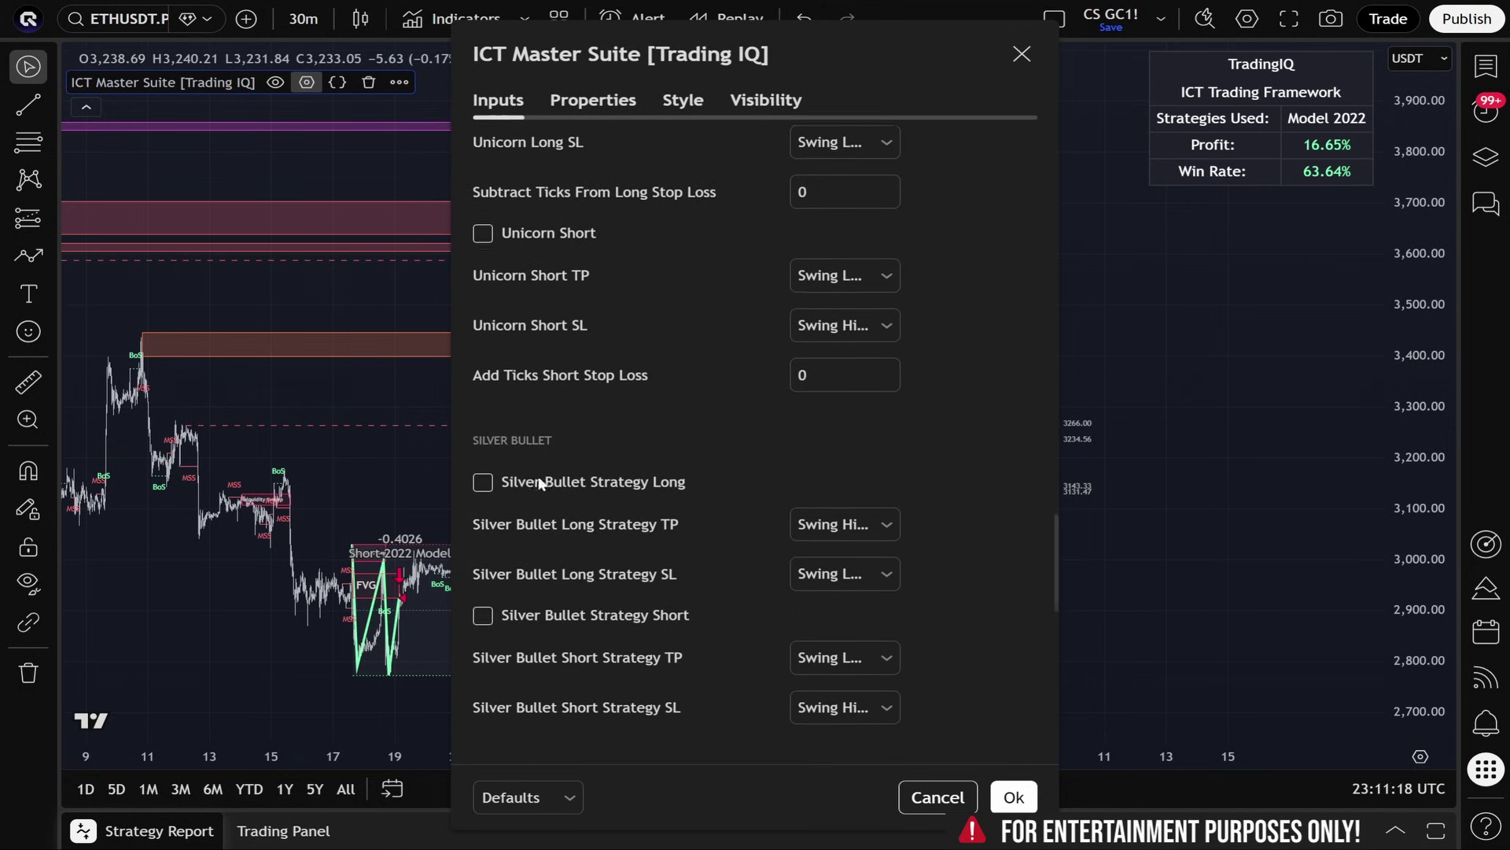
pyautogui.scroll(2, 540, 482)
pyautogui.scroll(-5, 526, 422)
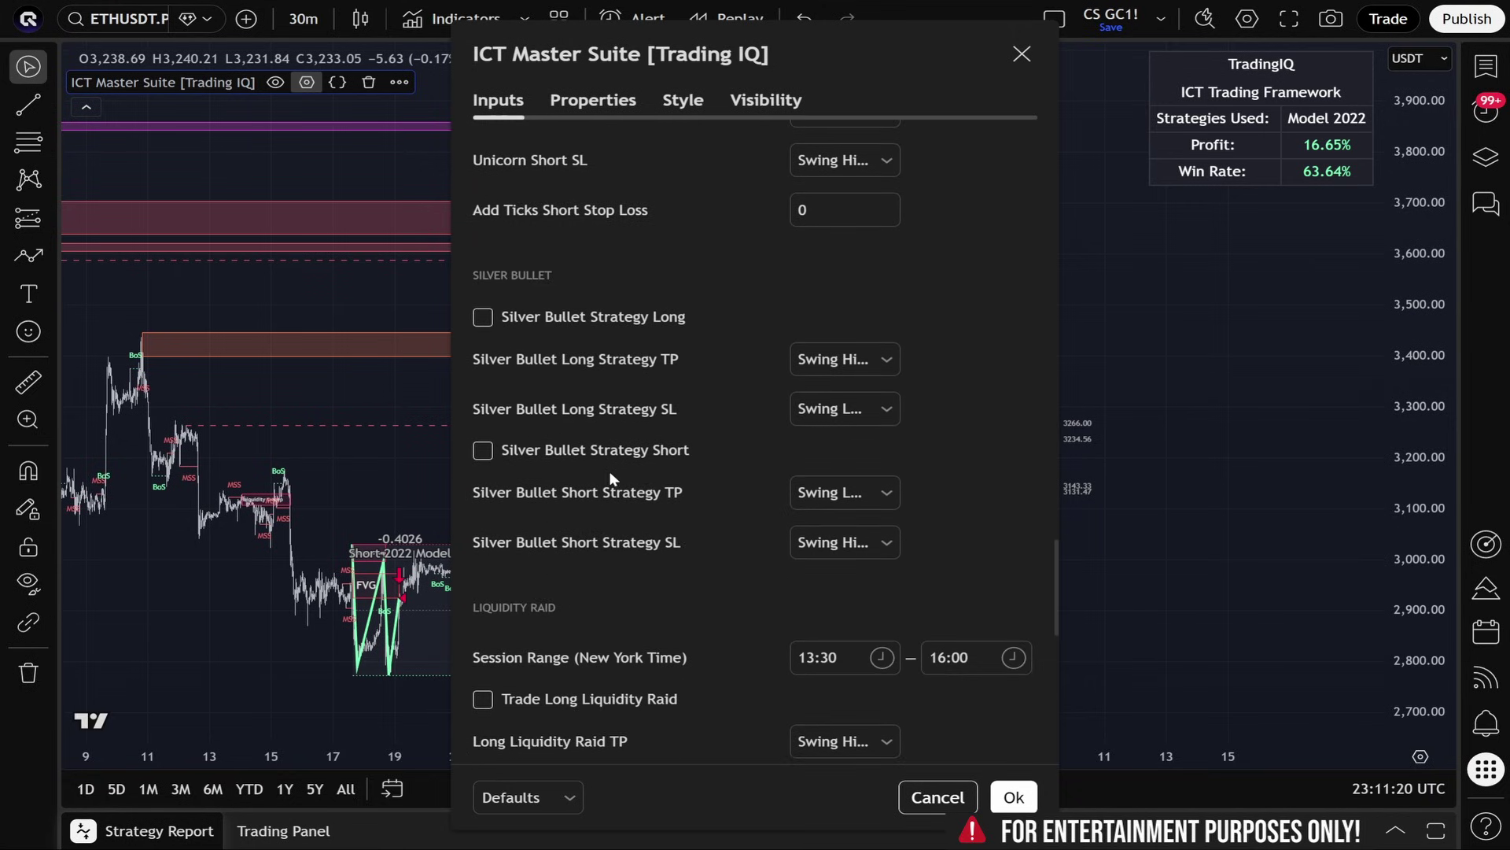
pyautogui.scroll(-15, 609, 470)
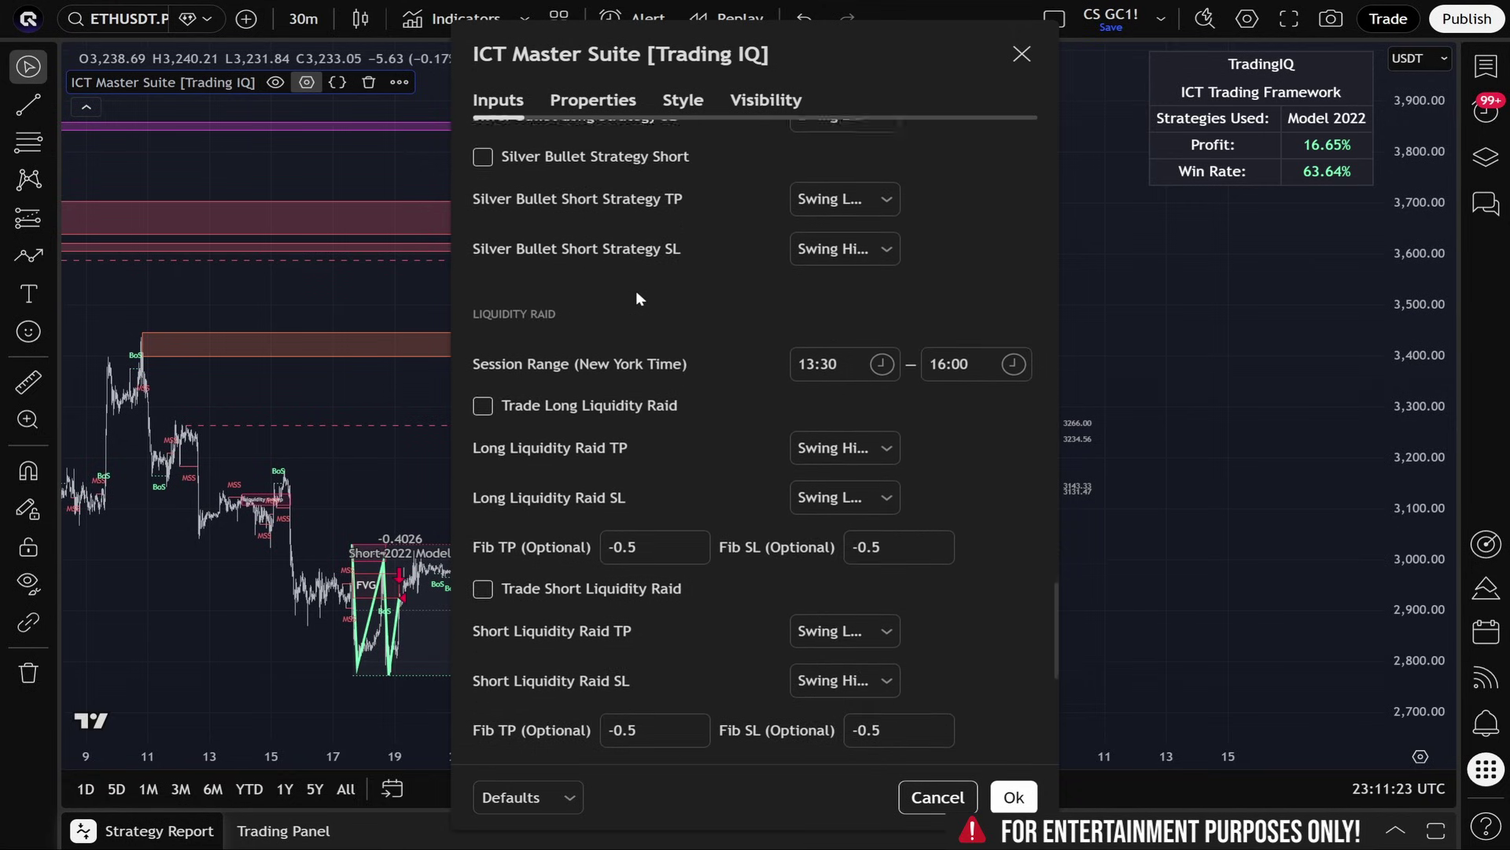
pyautogui.scroll(-3, 636, 290)
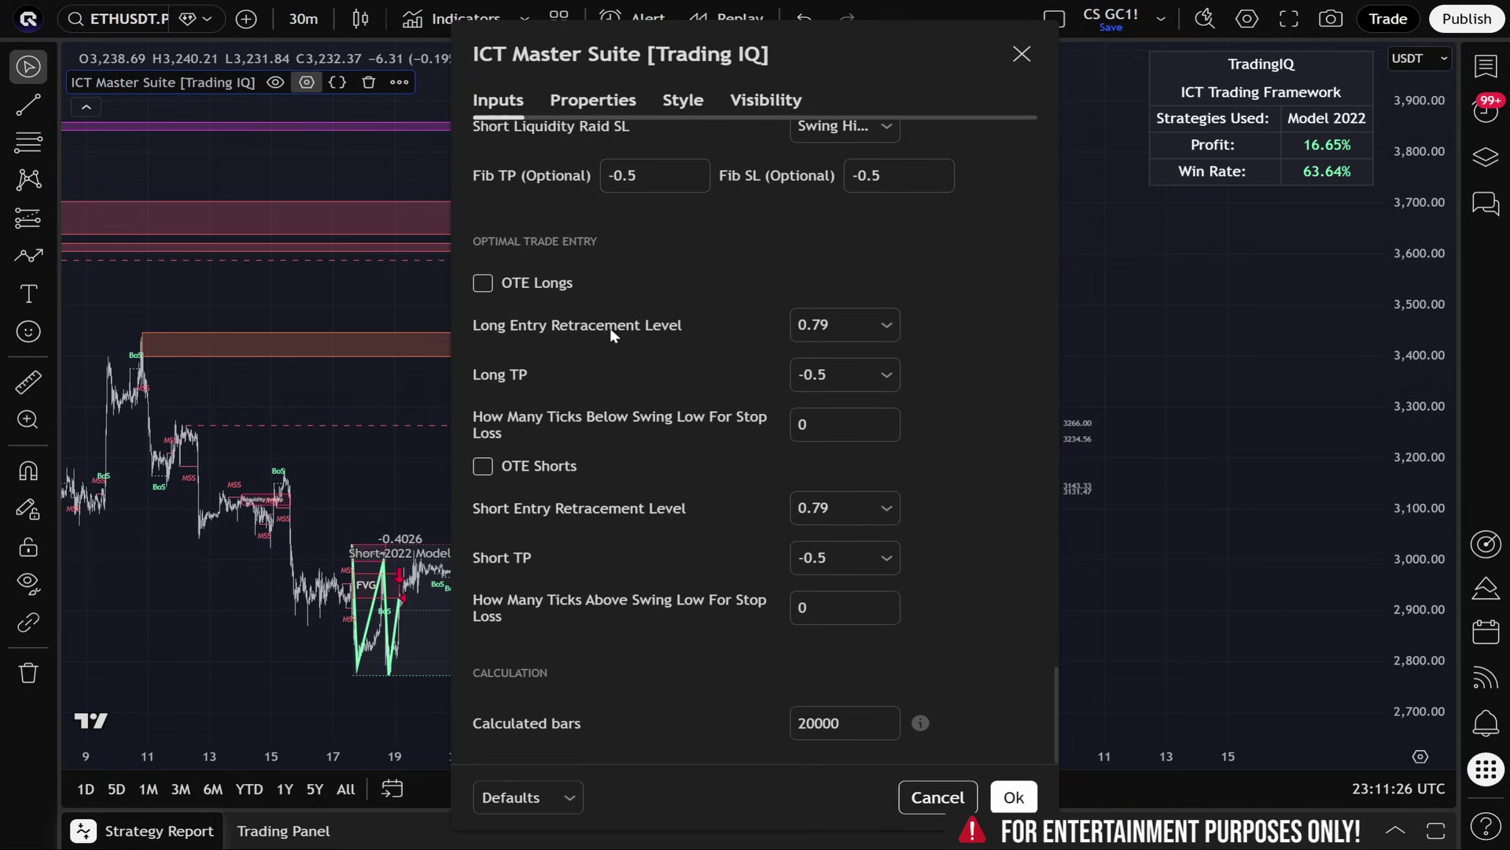
pyautogui.scroll(12, 679, 464)
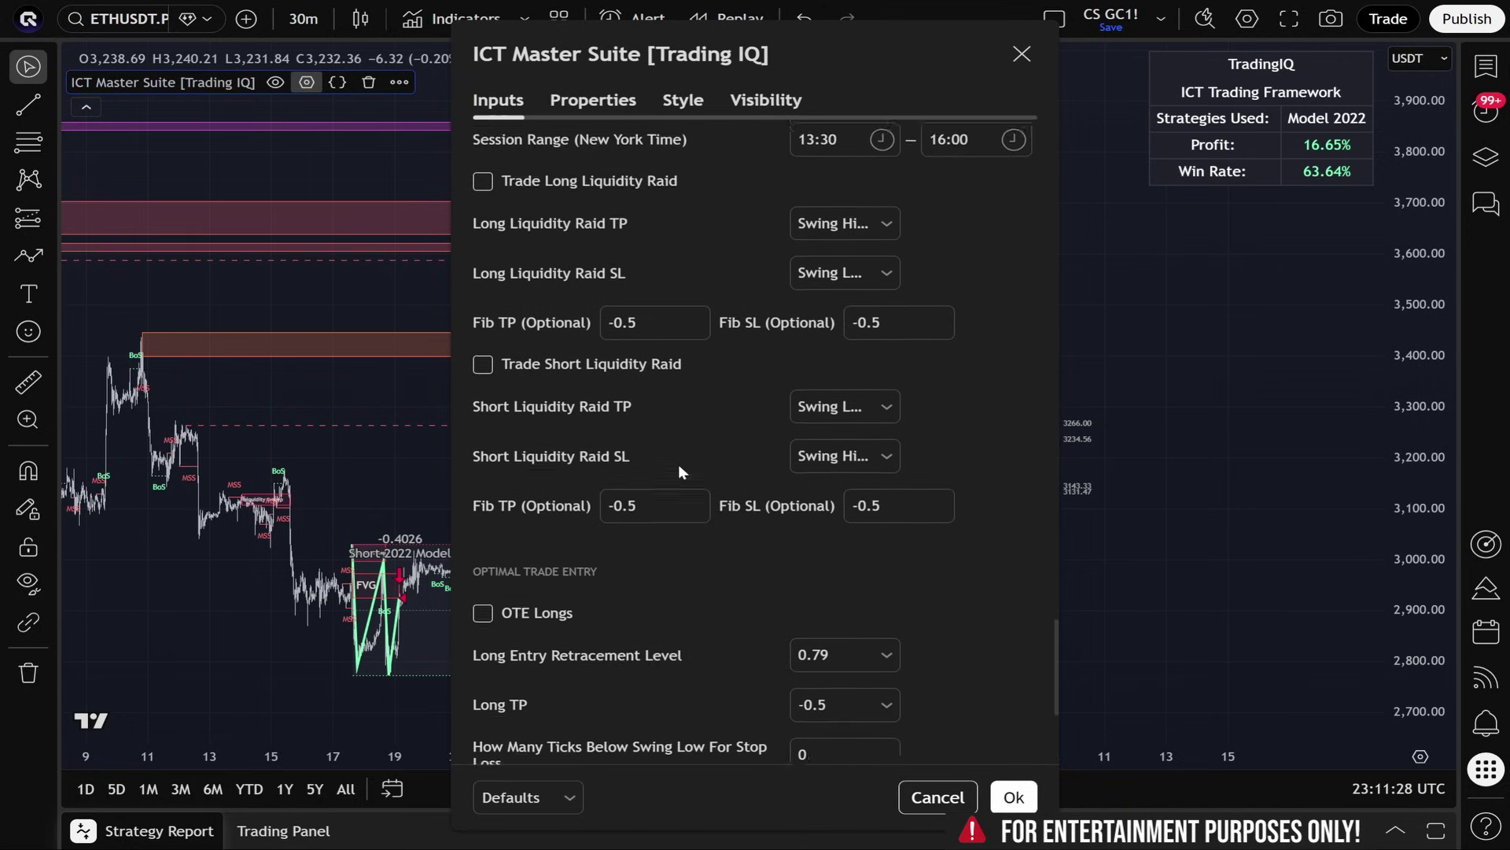
pyautogui.scroll(7, 737, 433)
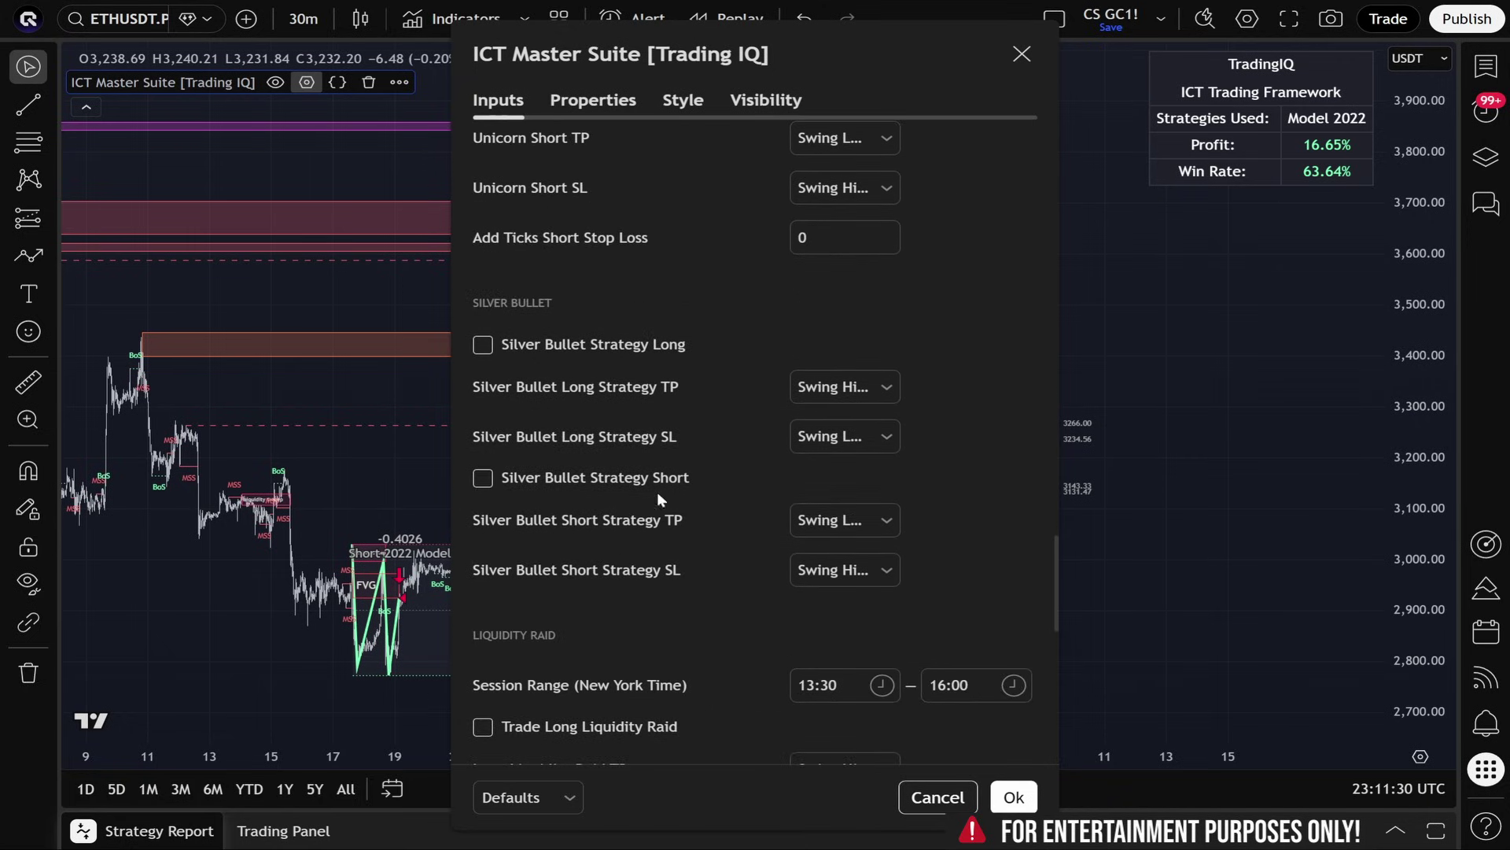
pyautogui.scroll(14, 554, 588)
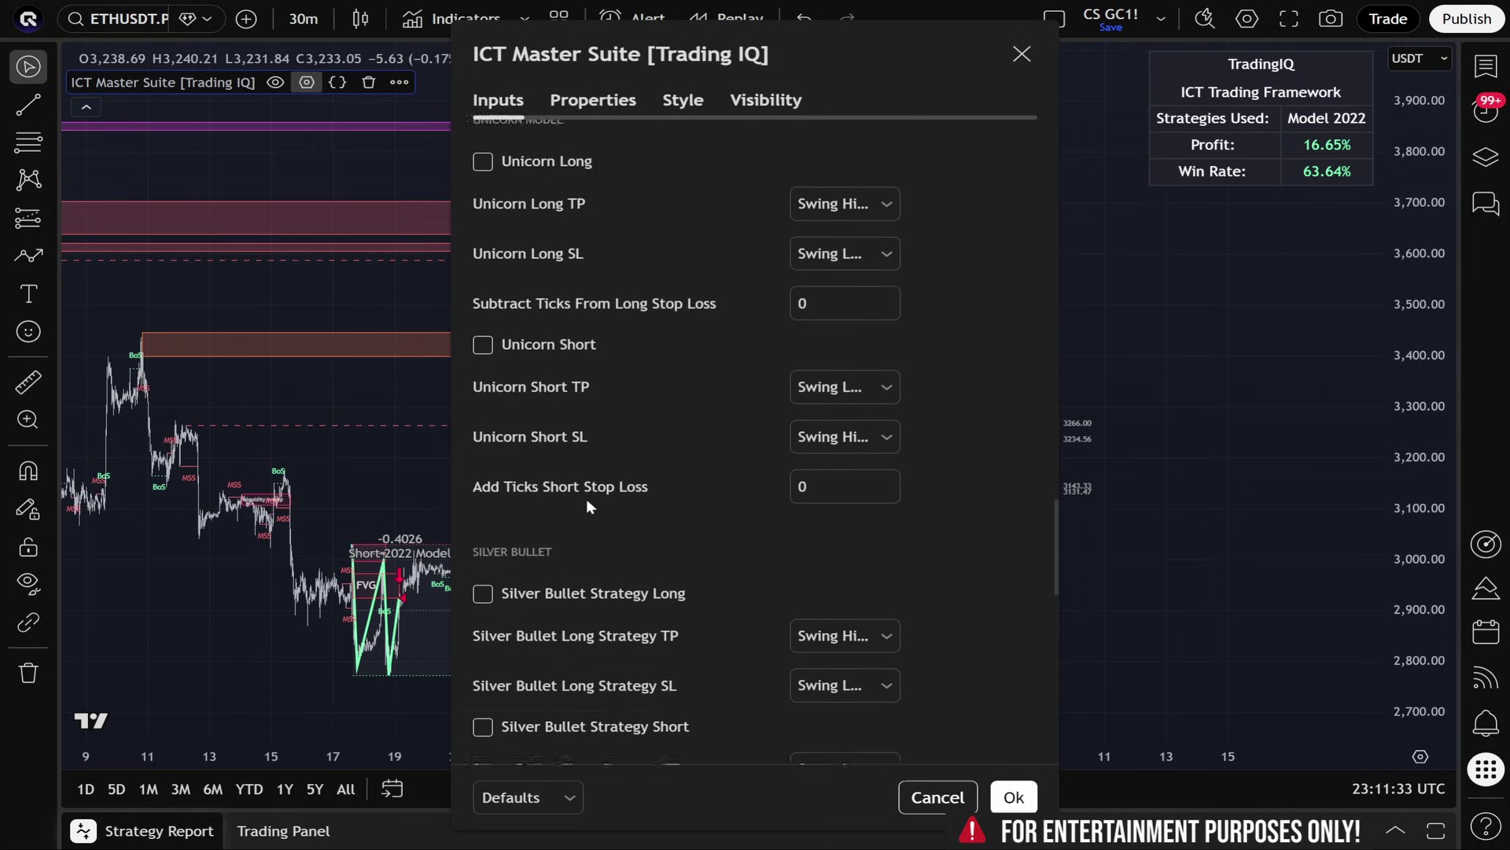
pyautogui.scroll(20, 587, 498)
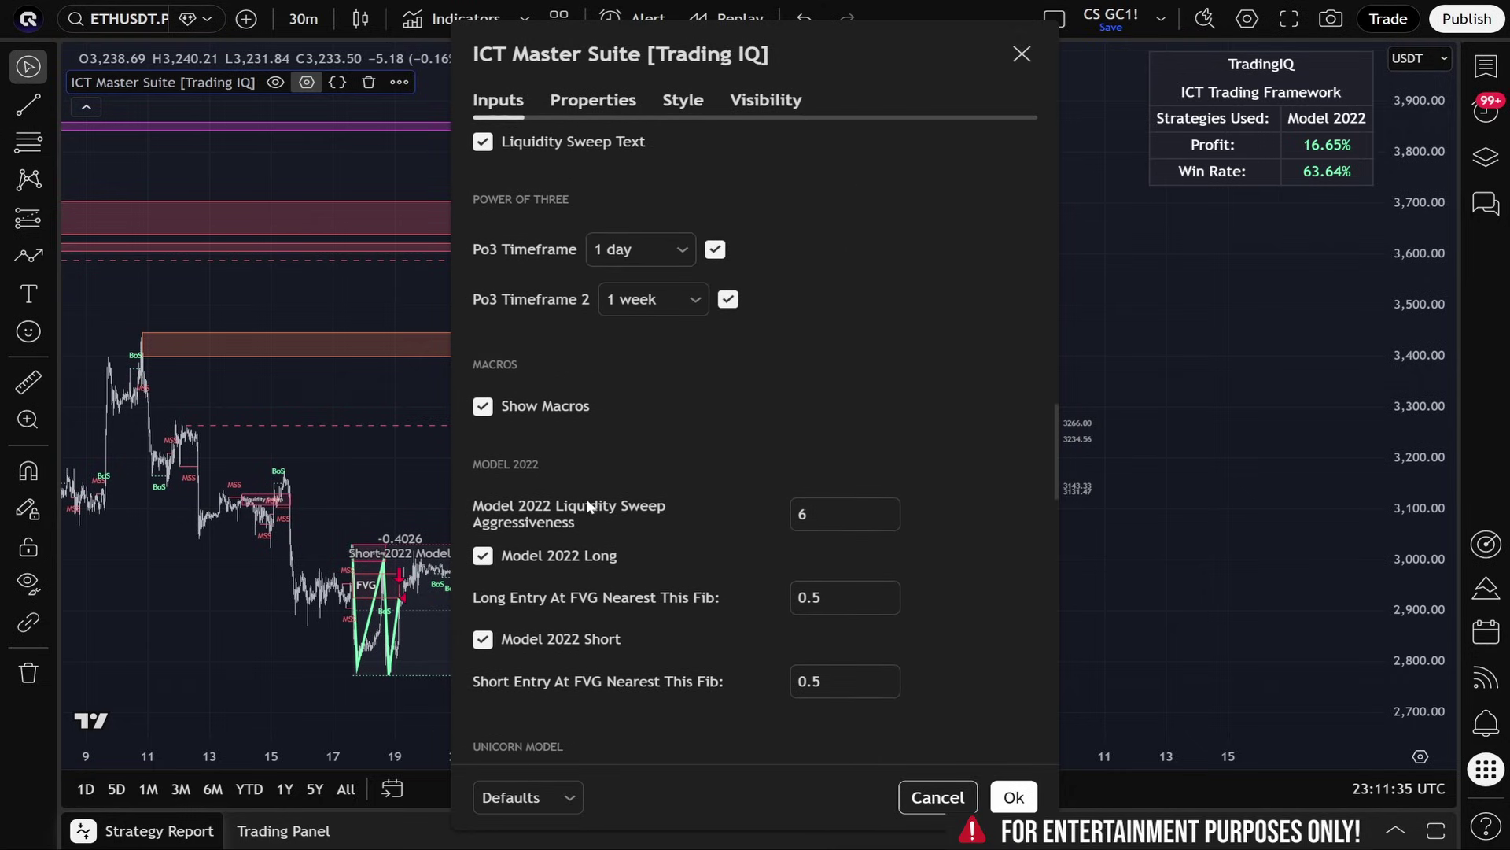
pyautogui.scroll(-5, 629, 357)
pyautogui.scroll(-16, 629, 362)
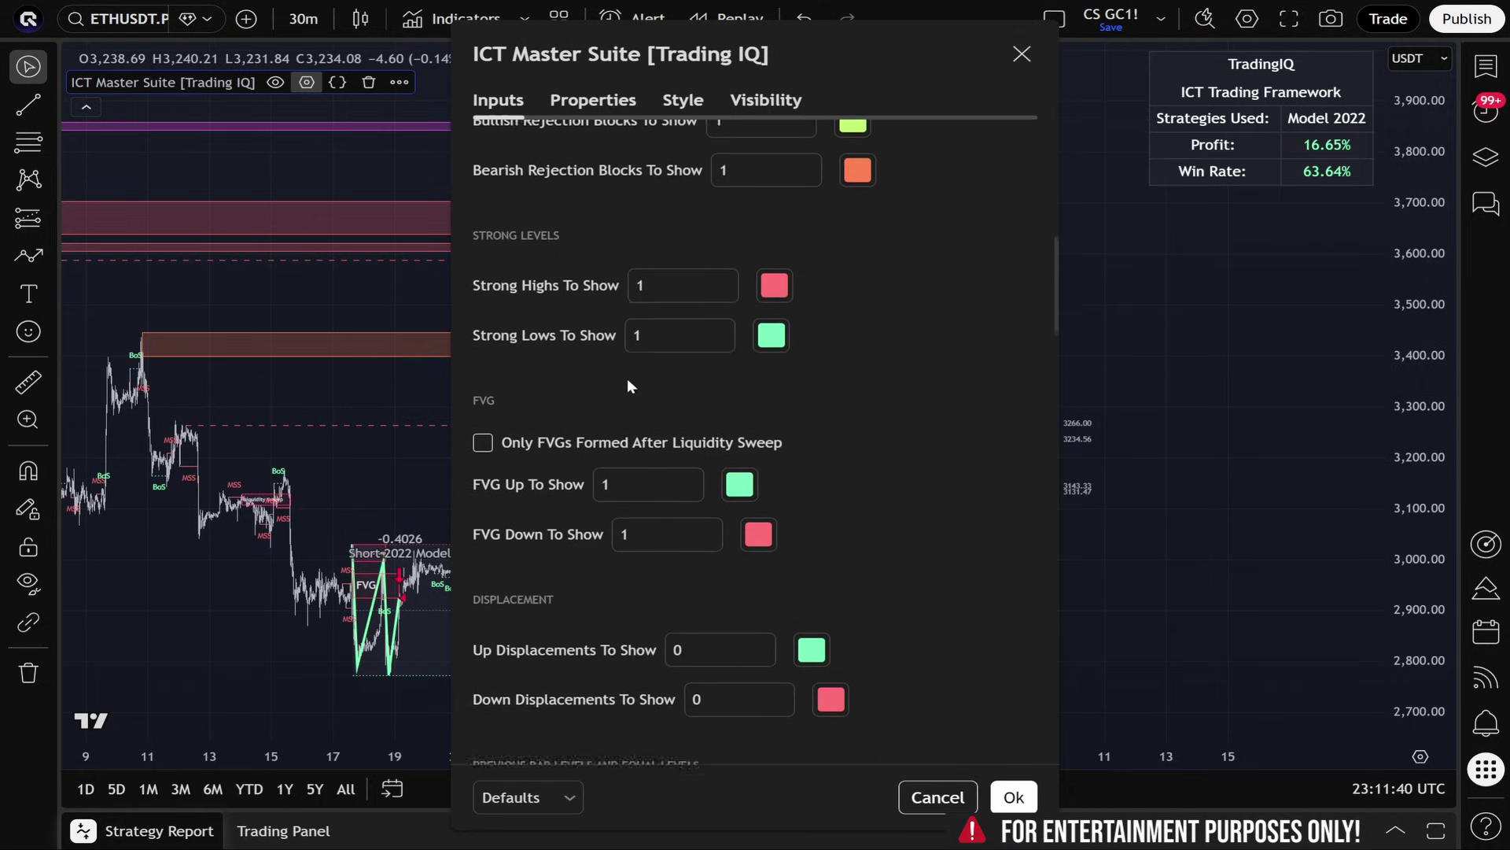
pyautogui.scroll(-20, 625, 389)
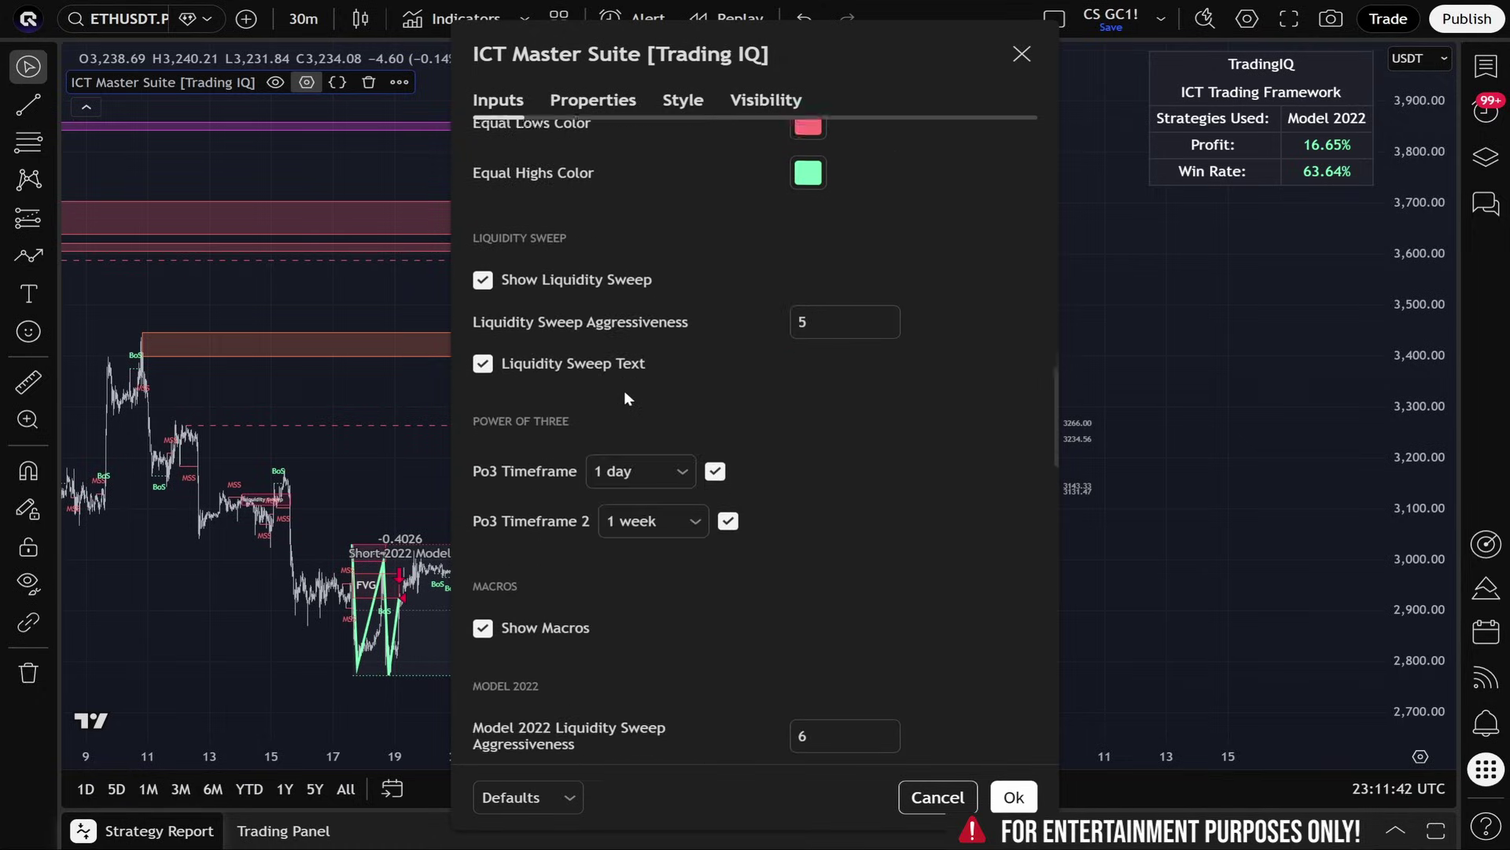
pyautogui.scroll(-19, 624, 390)
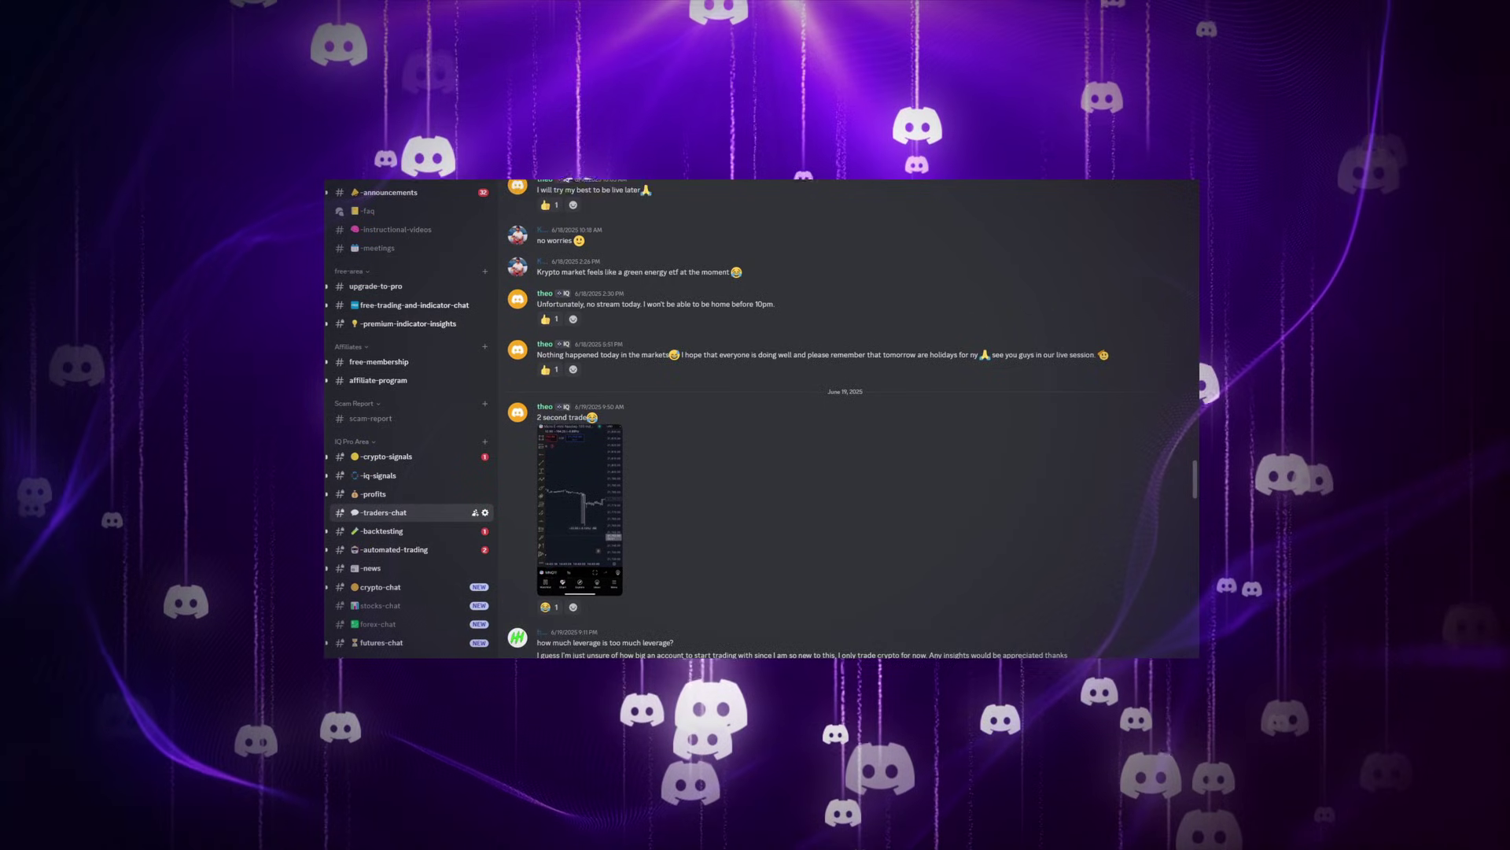
# Scroll the traders-chat history back to the messages from around June 18, 2025
pyautogui.scroll(5, 846, 417)
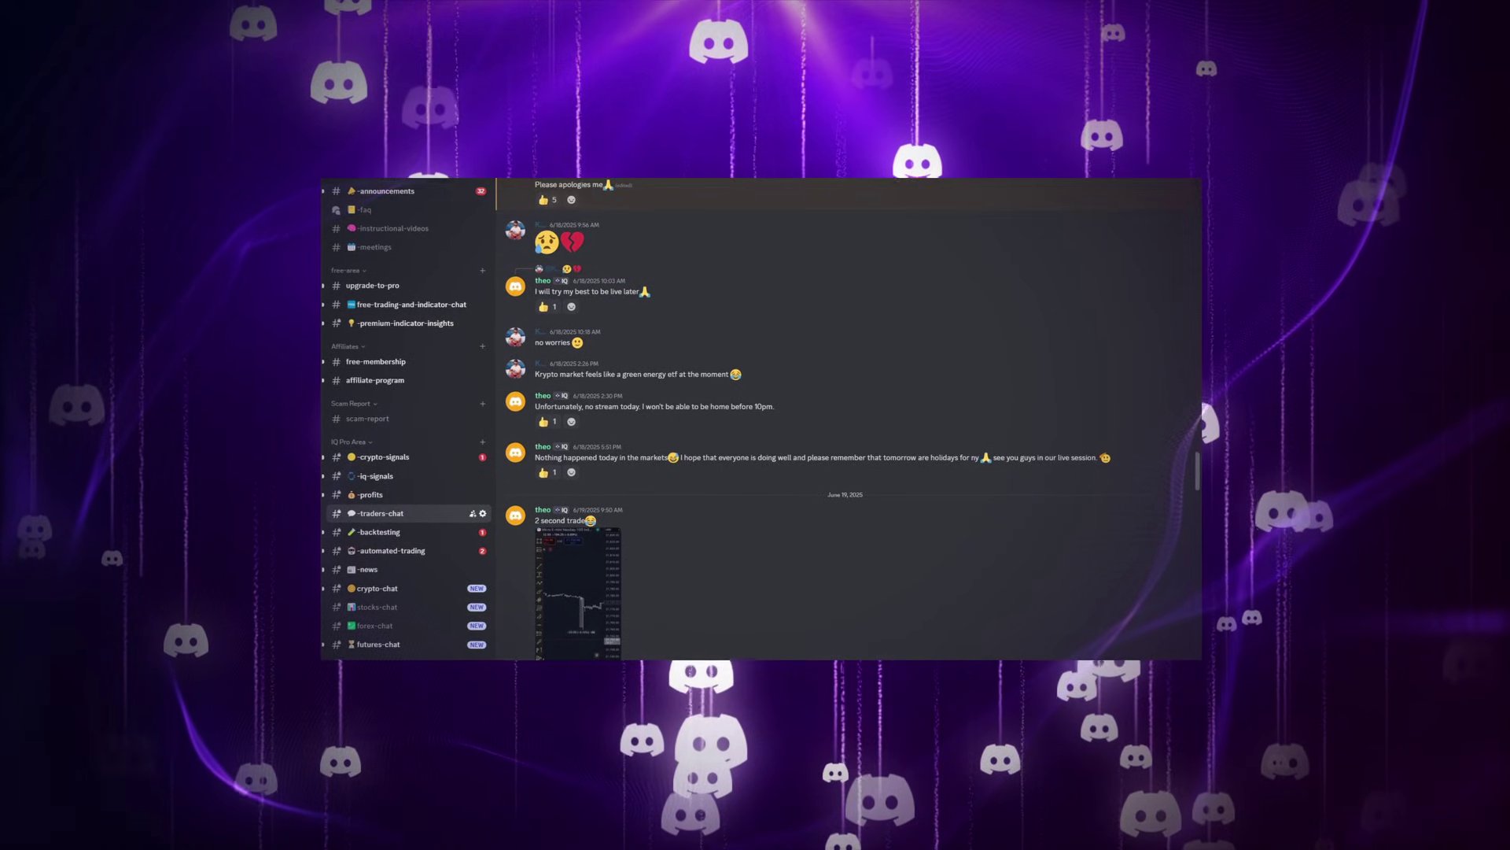
pyautogui.scroll(5, 846, 417)
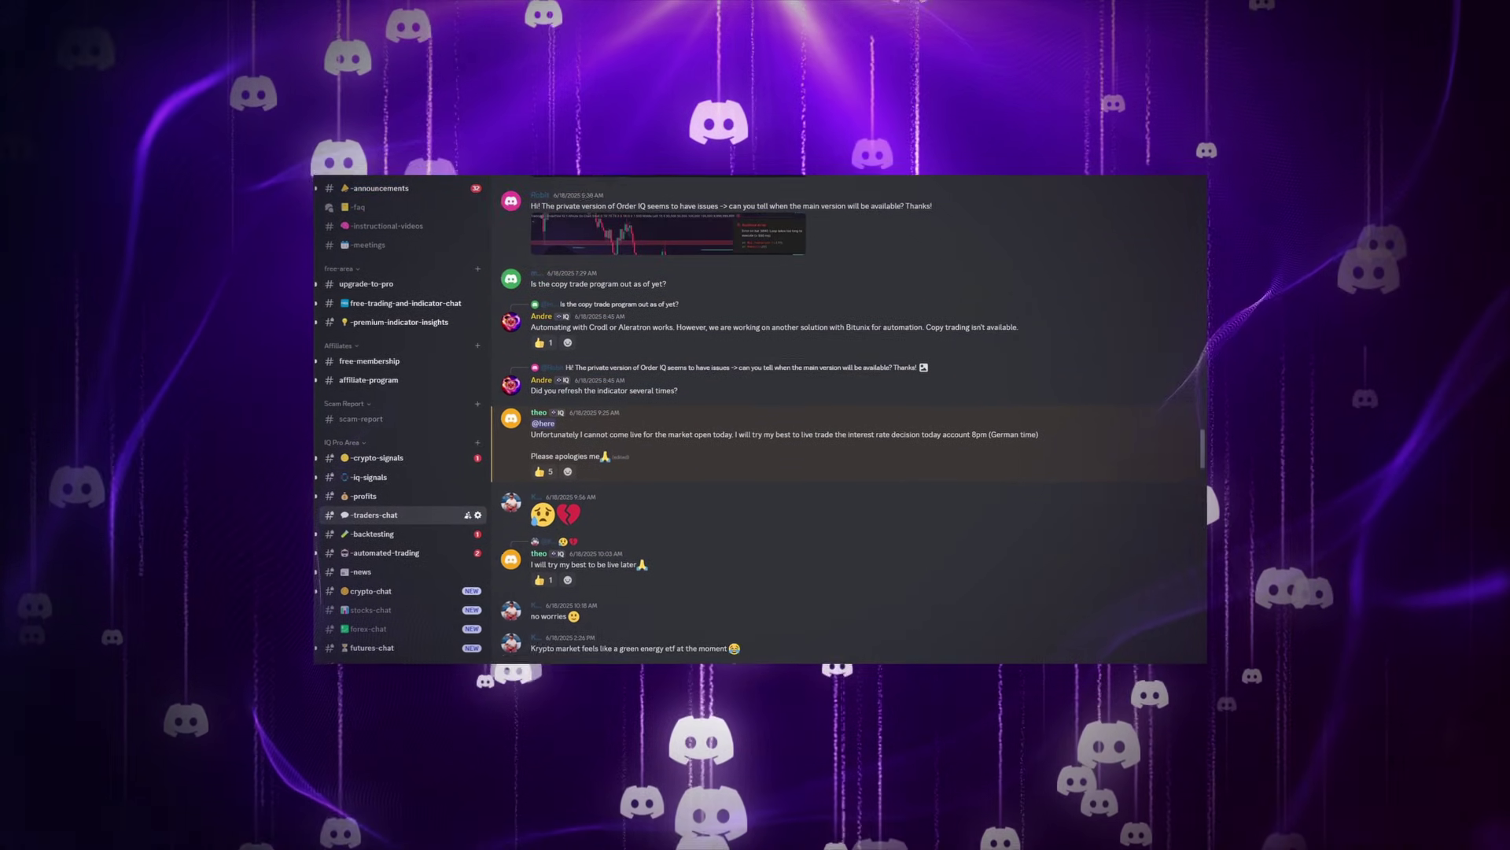
pyautogui.scroll(5, 845, 417)
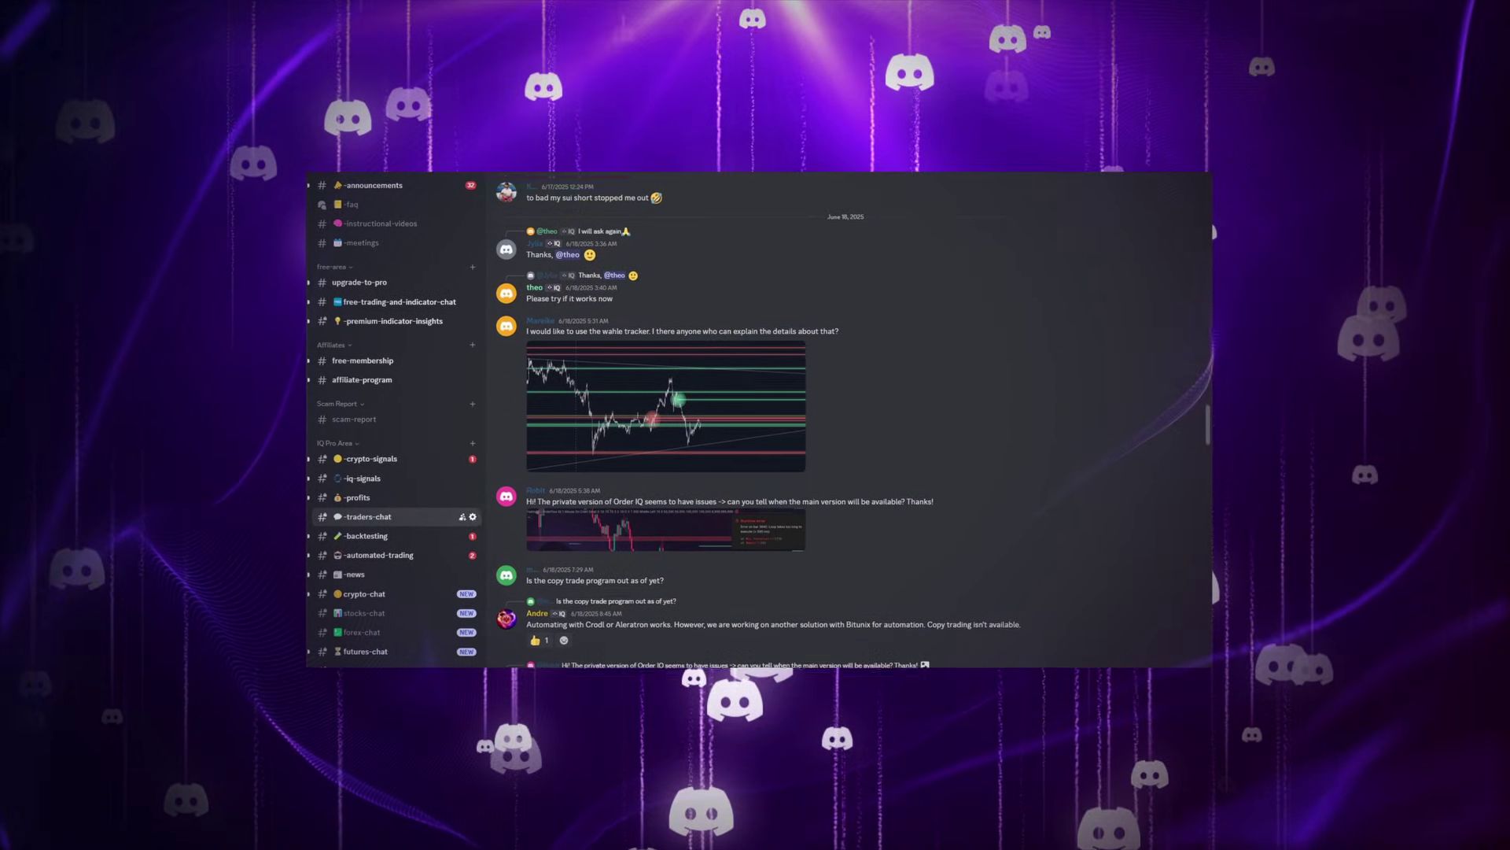